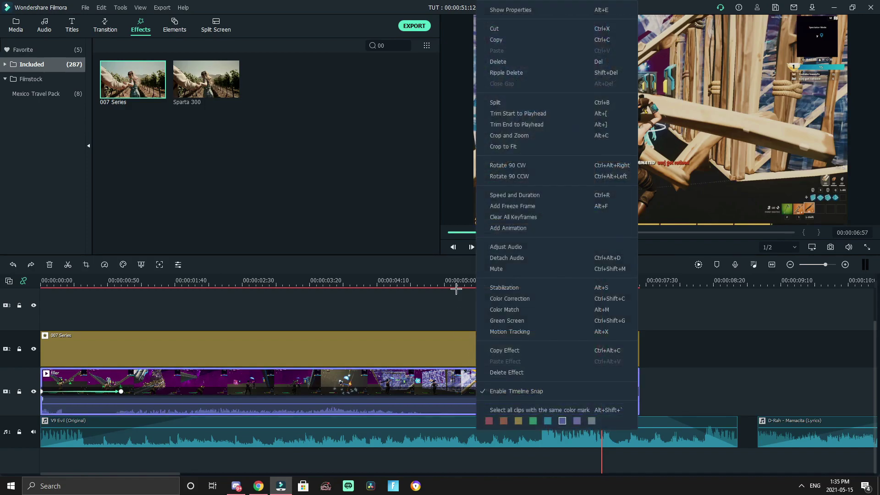
Step: Detach the filler clip's audio and split the video clip at 00:00:05:37
click(550, 258)
drag(602, 352, 493, 345)
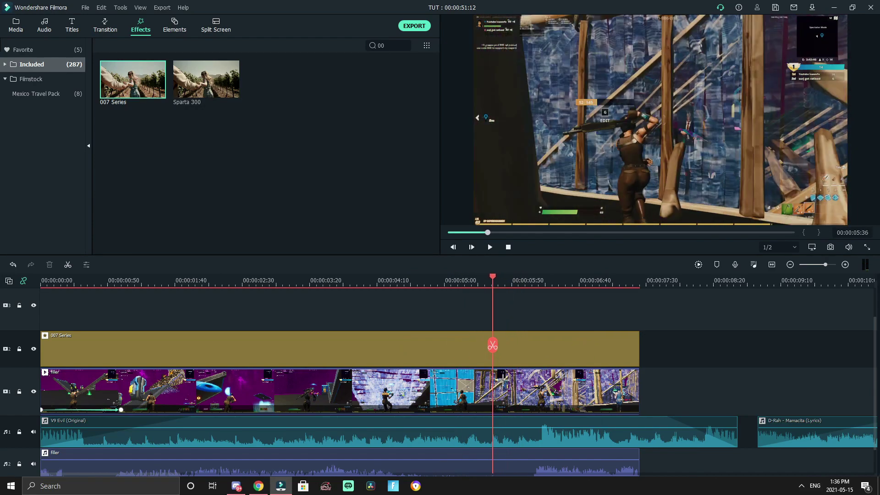
click(498, 391)
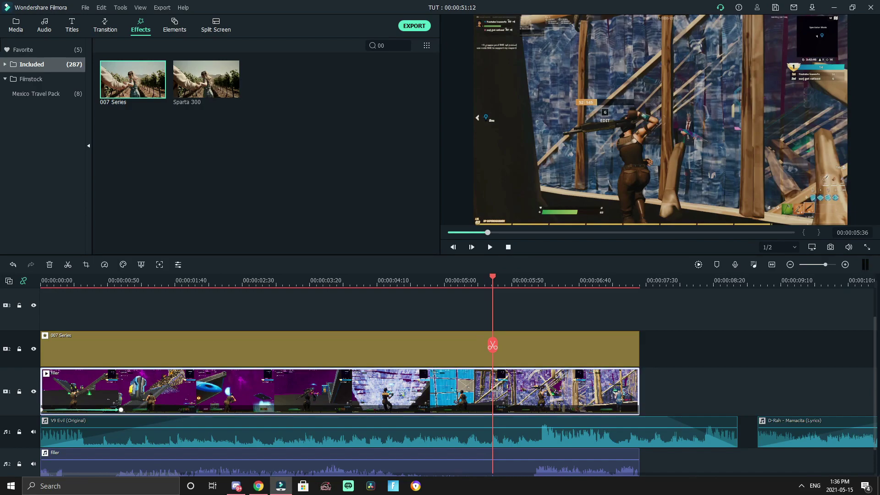
click(493, 345)
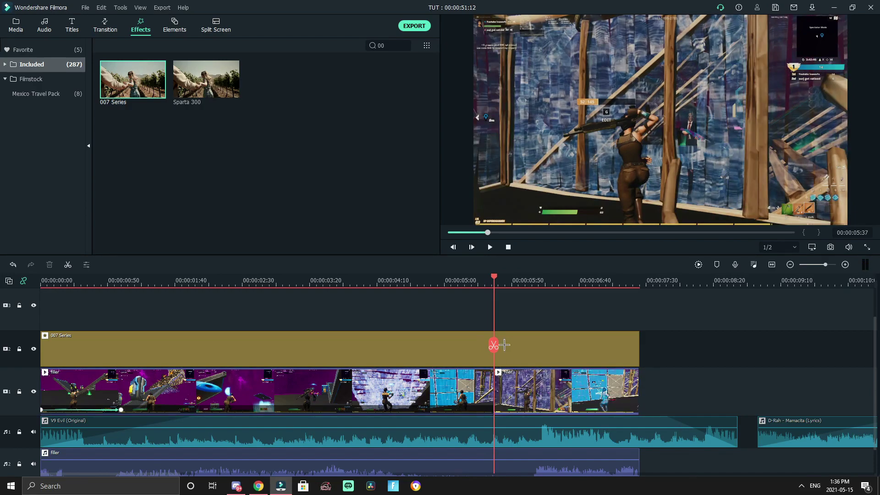
Step: Split the second part of the filler clip again at 00:00:05:57, just before the shot is fired
drag(497, 345, 520, 351)
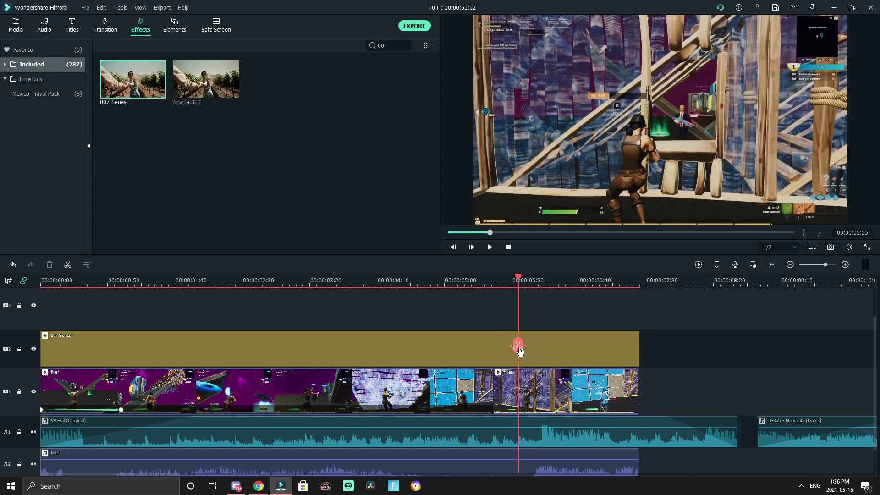
key(Right)
key(Right)
key(Right)
key(Right)
key(Right)
key(Right)
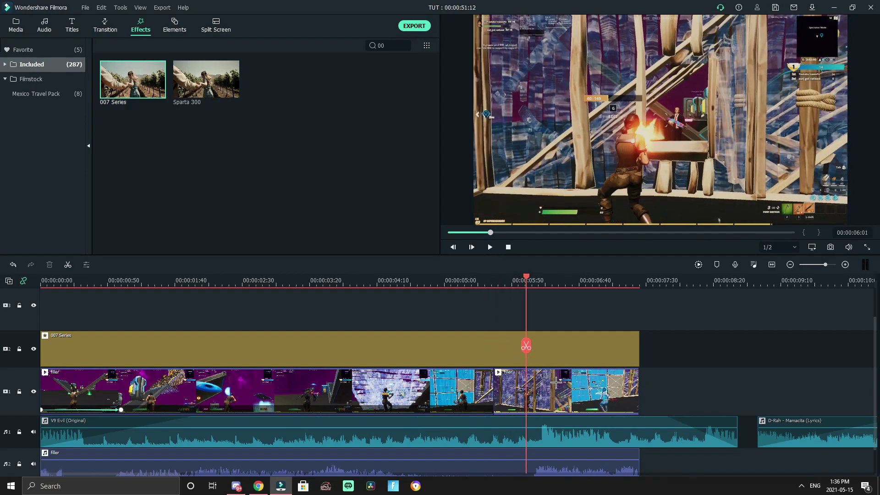
key(Left)
key(Left)
key(Left)
key(Left)
click(534, 385)
key(ctrl+b)
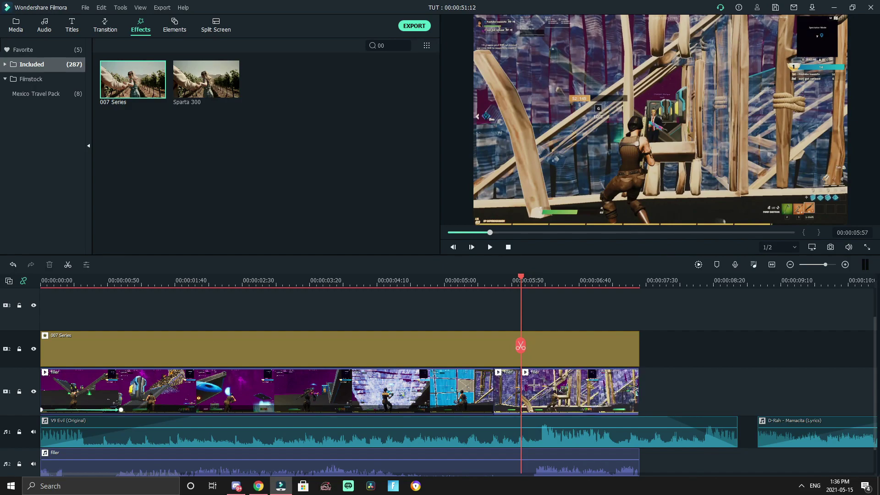
Step: Put the short middle filler piece on its own track below the other filler clips and slow it to 0.50x
drag(685, 385, 393, 327)
drag(506, 350, 508, 390)
click(103, 264)
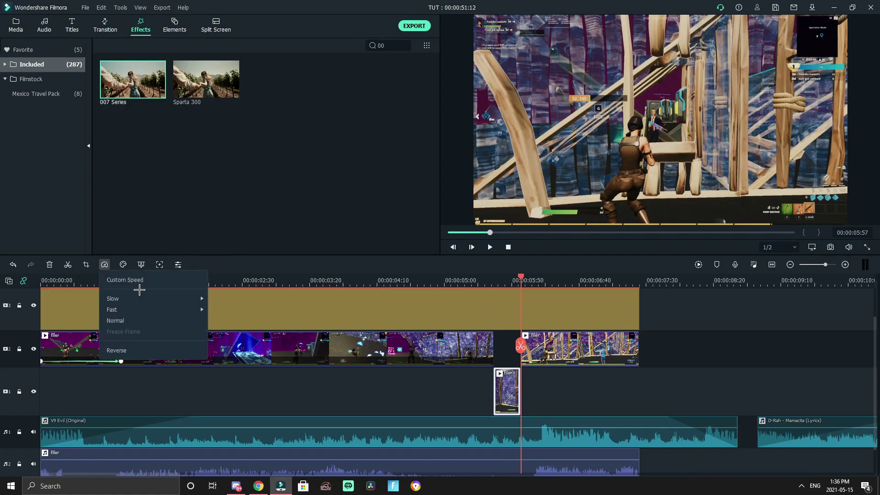
mouse_move(157, 294)
click(220, 296)
Step: Split the last filler clip at 00:00:06:08
click(672, 394)
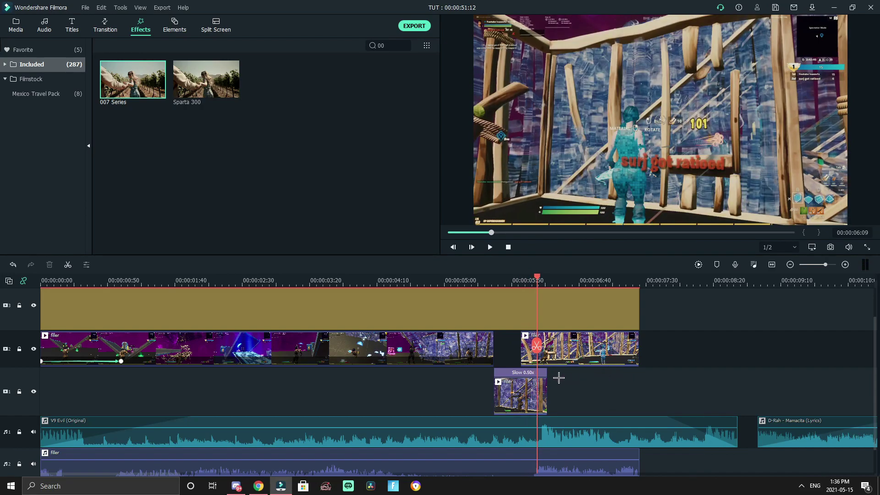
click(574, 353)
key(ctrl+b)
Step: Speed up the short piece just split off and place it directly in front of the last filler clip
click(526, 355)
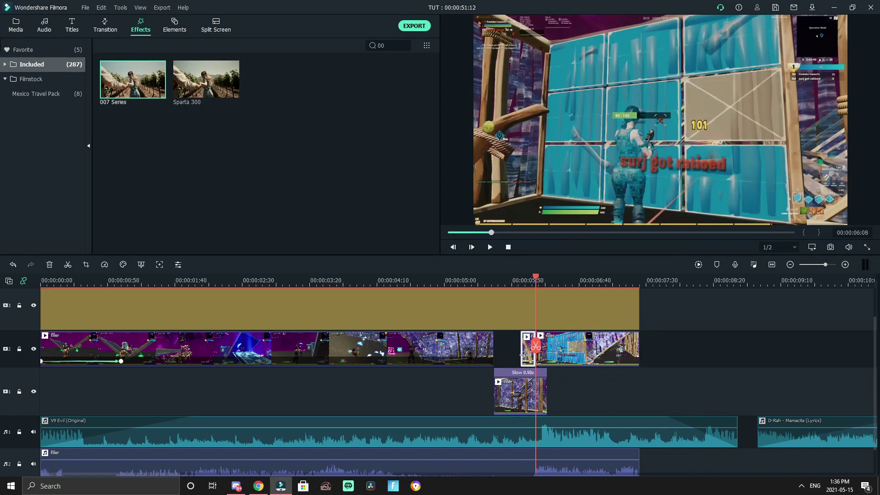
drag(527, 355, 703, 357)
click(104, 265)
mouse_move(191, 313)
click(224, 314)
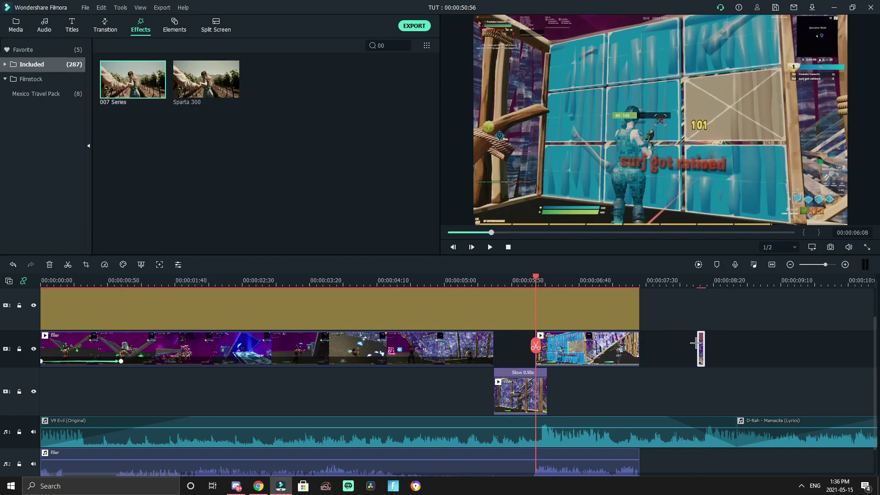
drag(700, 345, 532, 348)
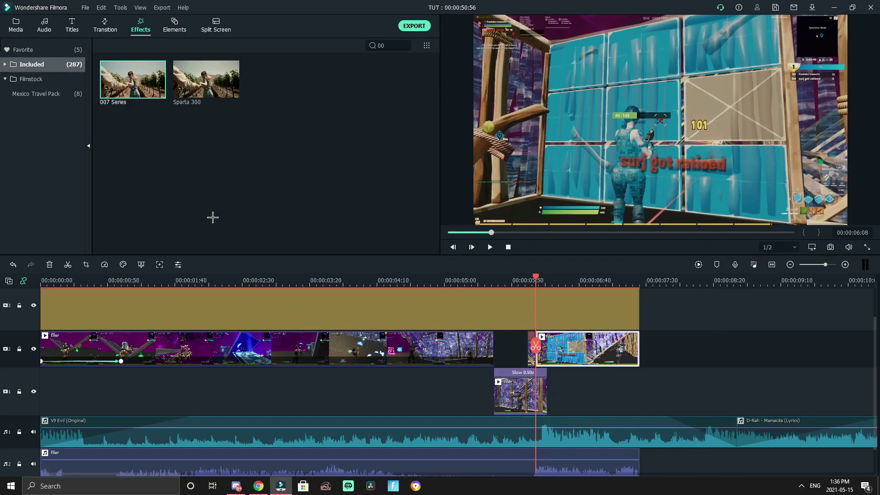
Step: Slow the last filler clip to 0.50x and play back the retimed section
click(104, 264)
mouse_move(196, 300)
click(225, 300)
click(451, 280)
key(space)
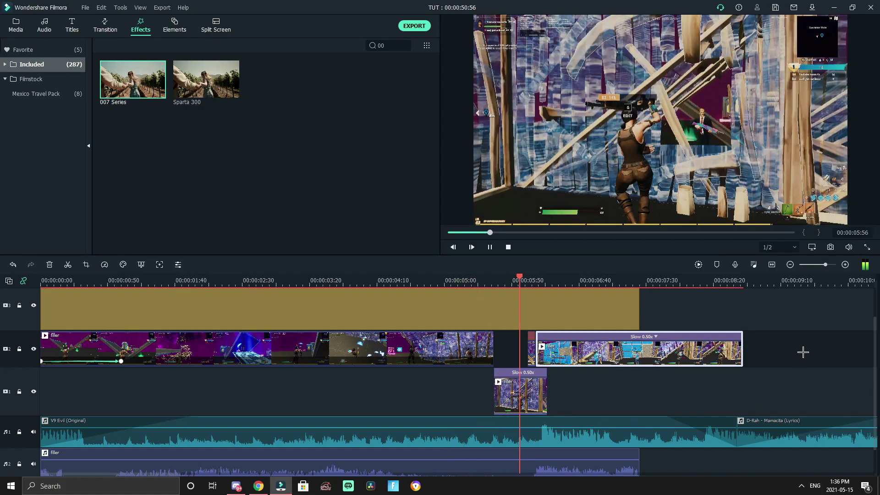
click(750, 339)
click(478, 281)
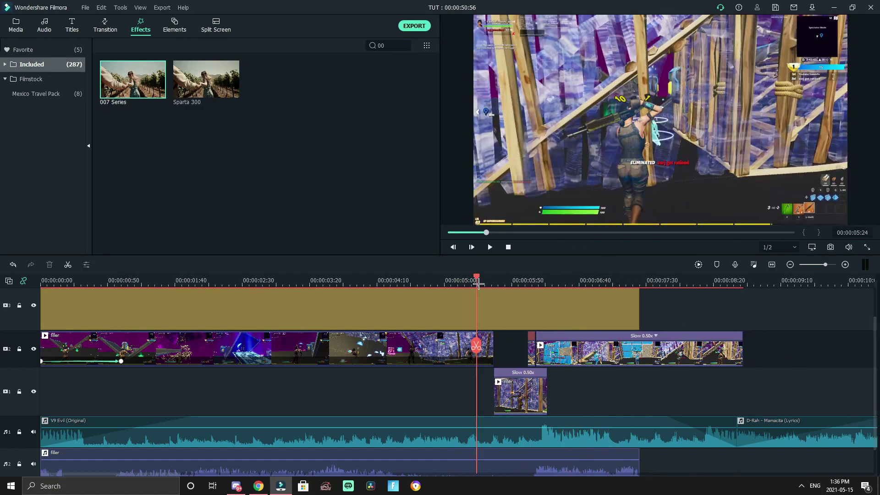
Step: Move the filler video clips and the 007 Series effect up one track, leaving the lowest video track empty
scroll(580, 418, down, 2)
scroll(564, 425, up, 3)
drag(651, 434, 335, 312)
click(571, 425)
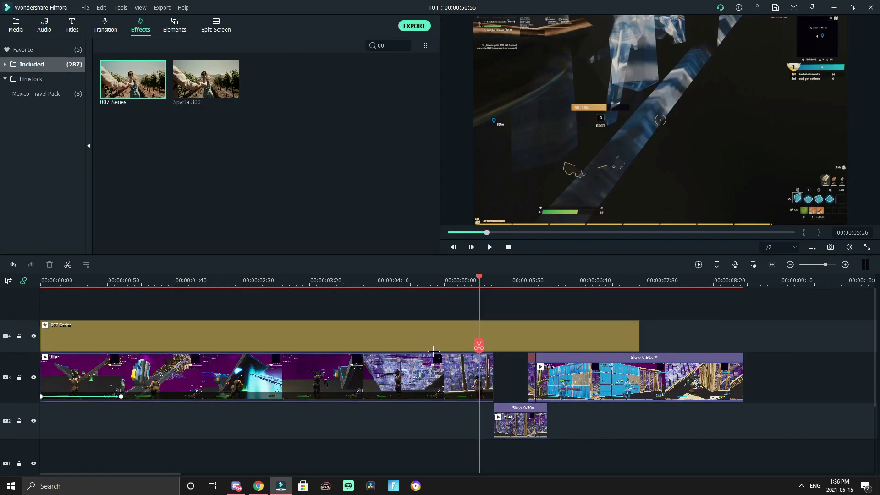
Step: Take a snapshot of the preview frame at 00:00:06:04 into the project media
key(space)
key(space)
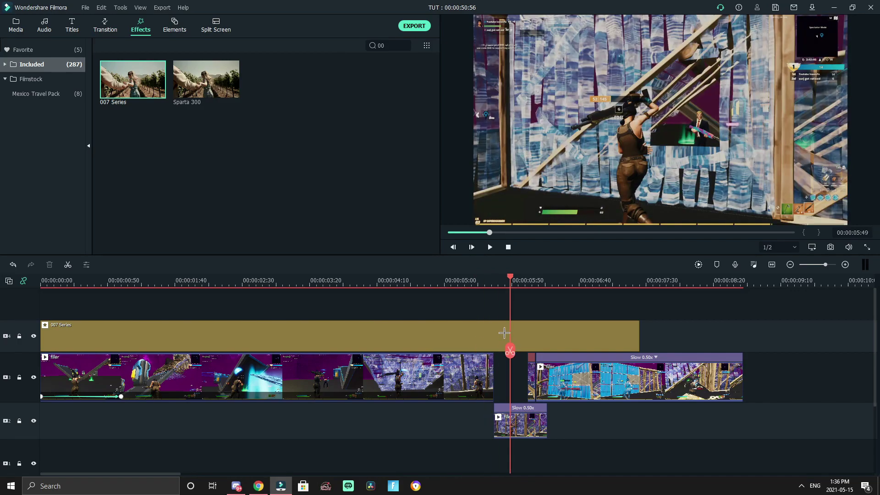
drag(513, 293, 521, 287)
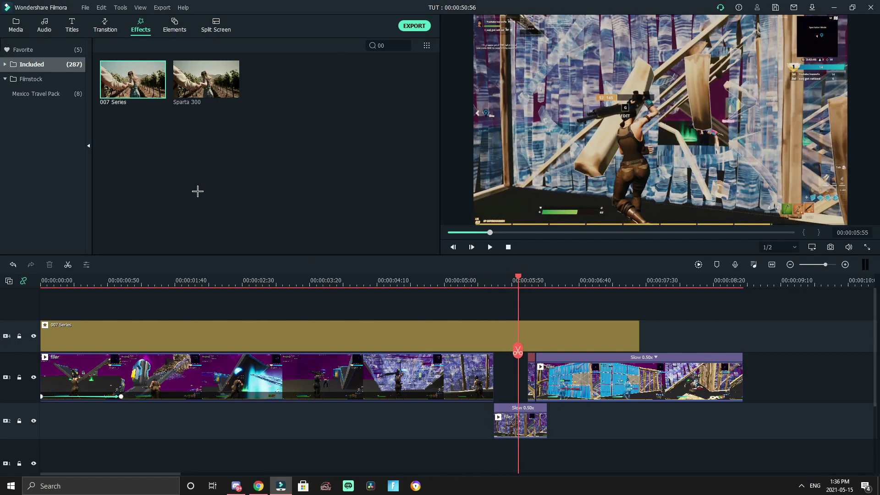
click(13, 26)
key(Right)
key(Right)
key(Right)
key(Right)
key(Right)
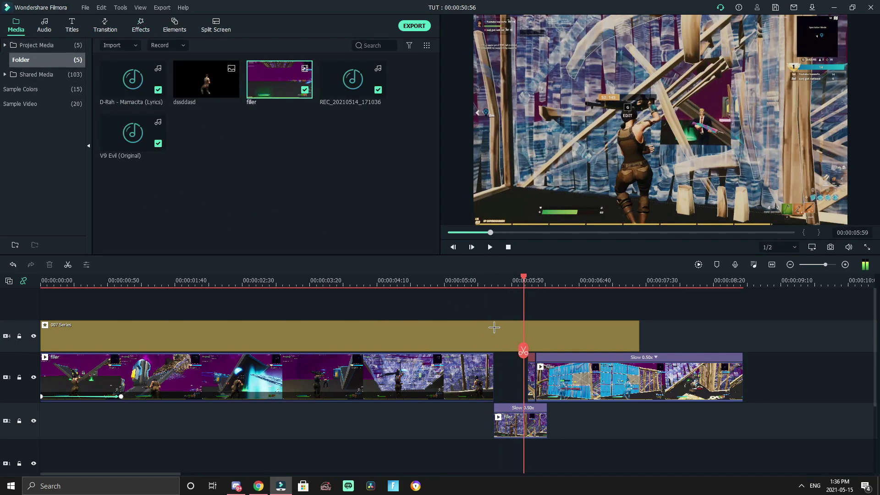
key(Right)
key(Right)
key(Right)
key(Right)
key(Right)
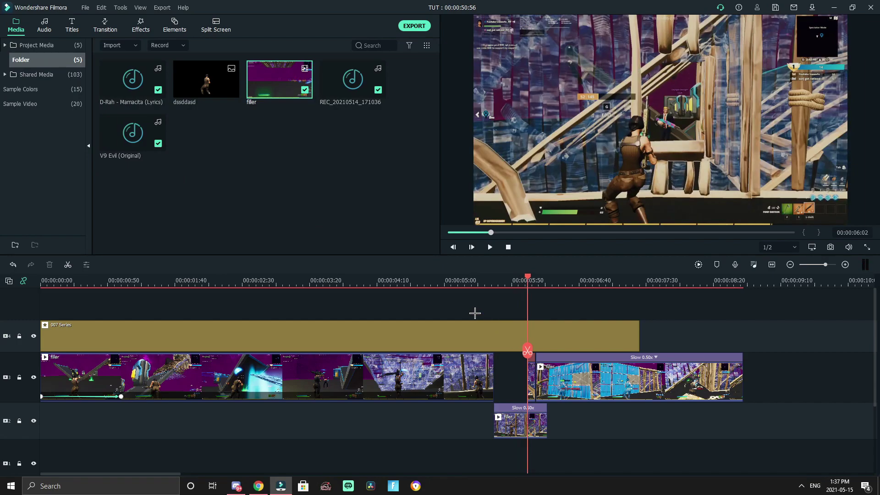
key(Left)
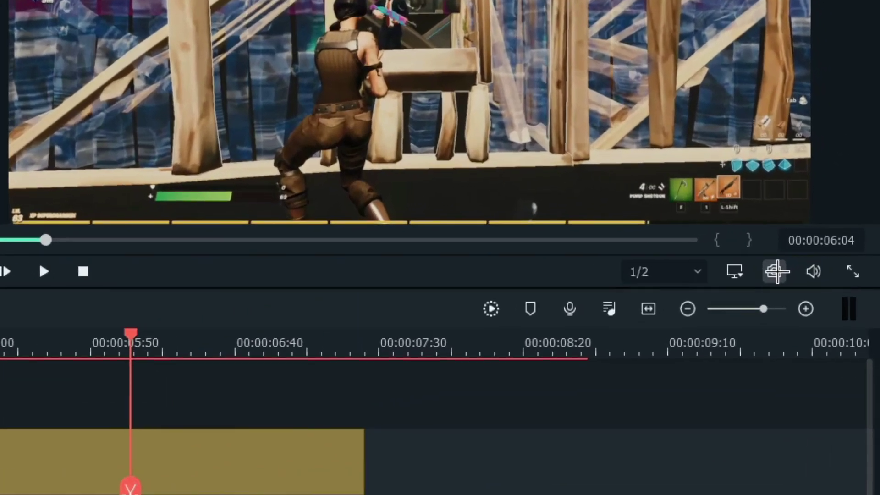
click(831, 248)
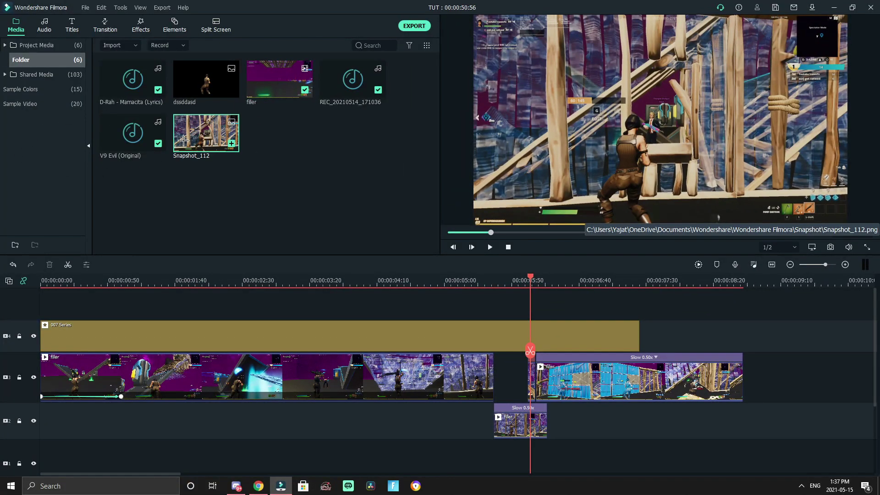
Step: Reveal Snapshot_112 in File Explorer and open it for editing in Paint 3D
right_click(183, 141)
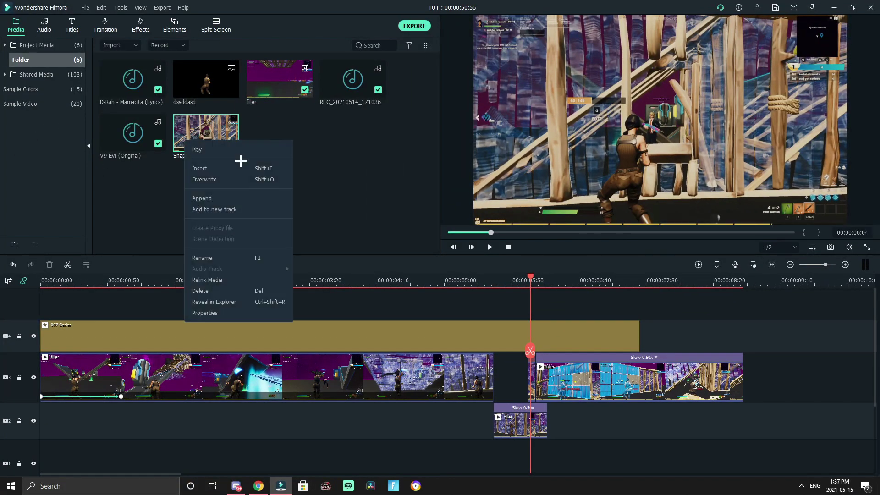
click(245, 302)
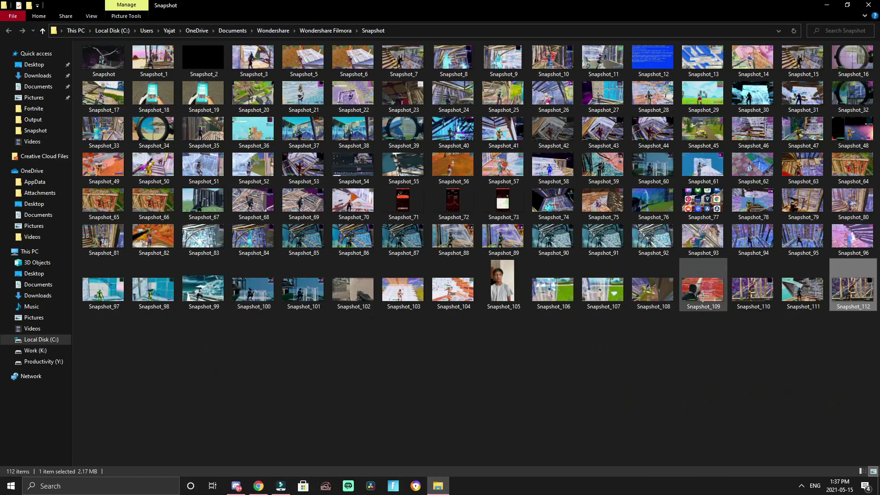
right_click(869, 291)
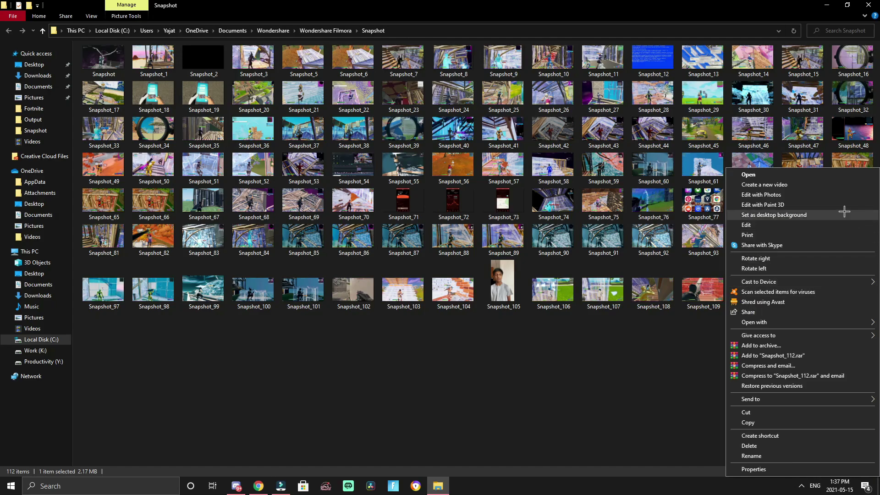
key(Escape)
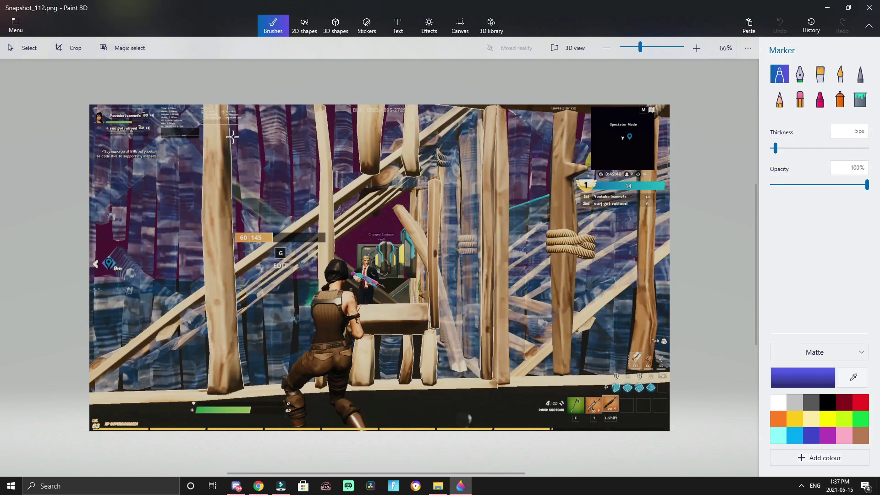
Step: Start a Magic select and narrow its focus area around the character in the snapshot
click(131, 53)
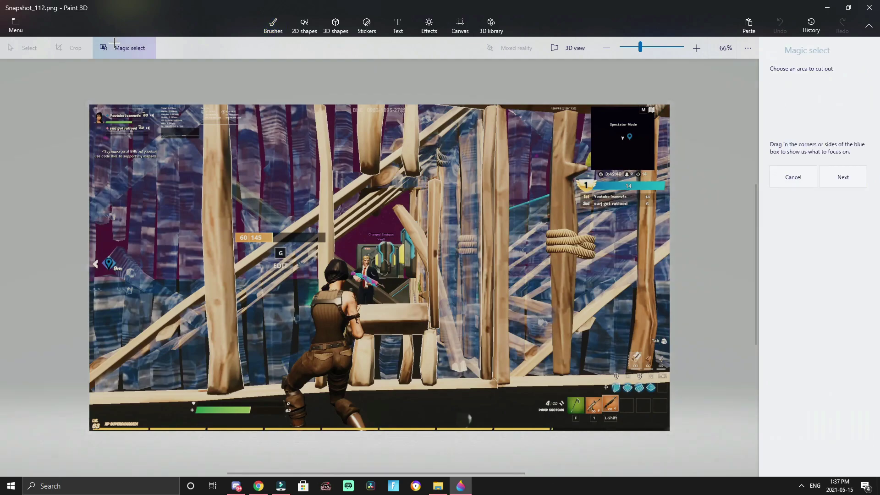
drag(670, 104, 405, 229)
drag(88, 230, 276, 251)
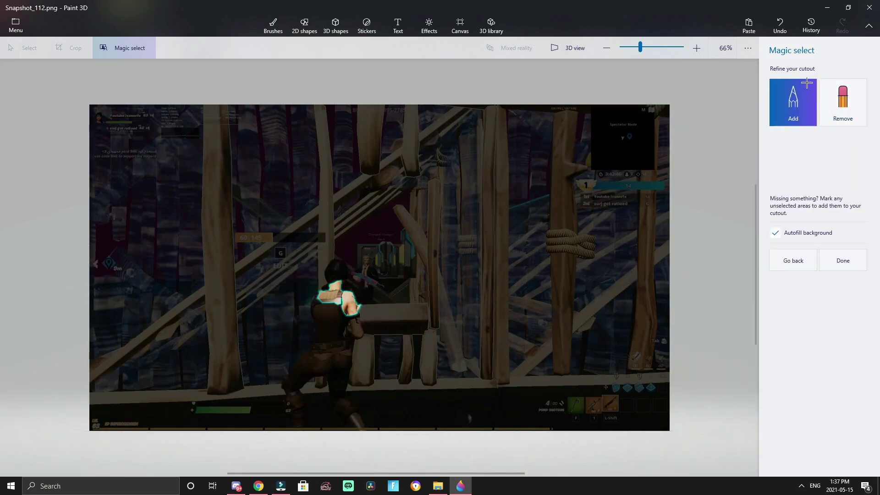
Step: Add the character's head, torso and both legs to the cutout, undoing the stray last stroke
drag(326, 273, 332, 317)
drag(319, 358, 312, 369)
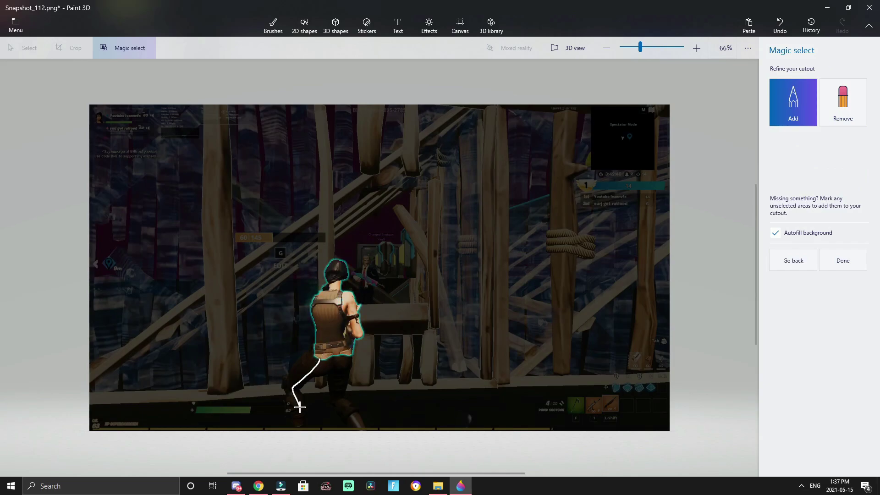
drag(300, 407, 300, 409)
drag(338, 376, 352, 412)
drag(331, 265, 759, 174)
key(ctrl+z)
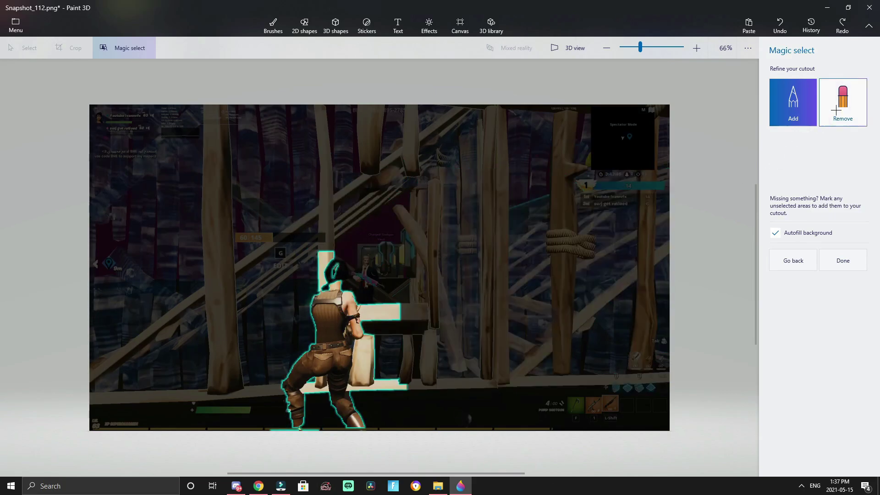
Step: Remove the wooden beams beside the character's head, arm and legs from the cutout
click(836, 110)
drag(332, 257, 322, 286)
drag(365, 303, 376, 317)
mouse_move(362, 348)
mouse_down()
mouse_move(352, 383)
mouse_move(332, 387)
mouse_up()
Step: Add the missing part of the character's head to the cutout and finish the Magic select
click(801, 110)
drag(335, 269, 349, 271)
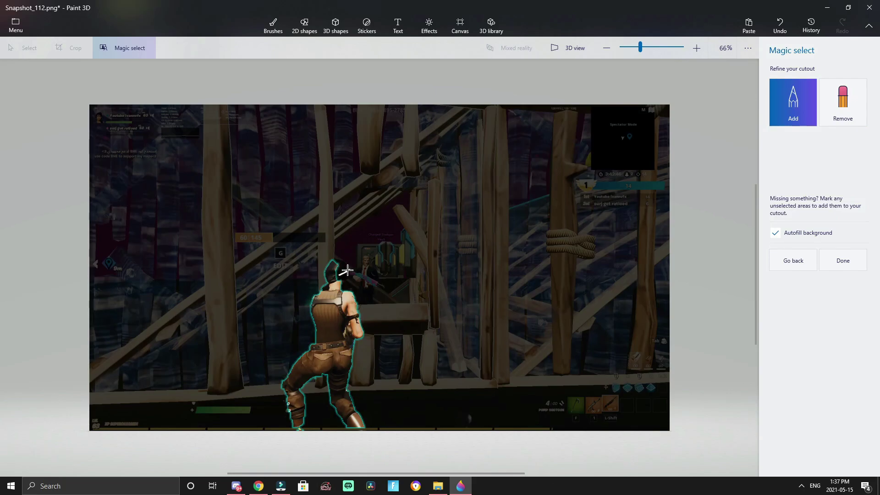
click(835, 109)
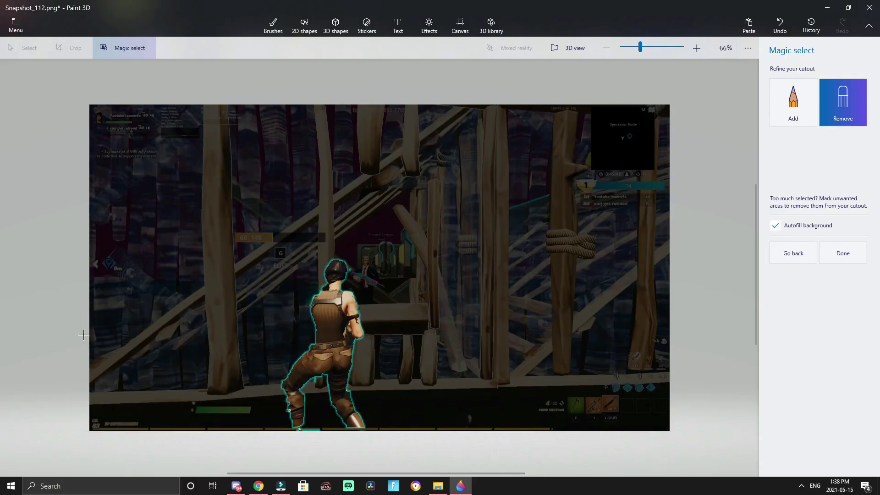
click(842, 252)
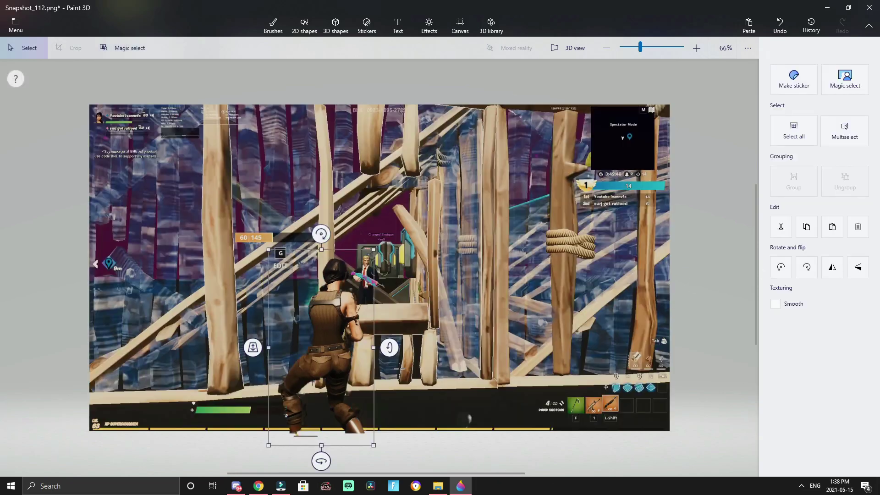
Step: Move the cut-out character toward the right part of the picture and delete the background area beside it
drag(331, 339, 485, 309)
mouse_move(91, 108)
mouse_down()
mouse_move(149, 226)
mouse_move(434, 450)
mouse_up()
key(Delete)
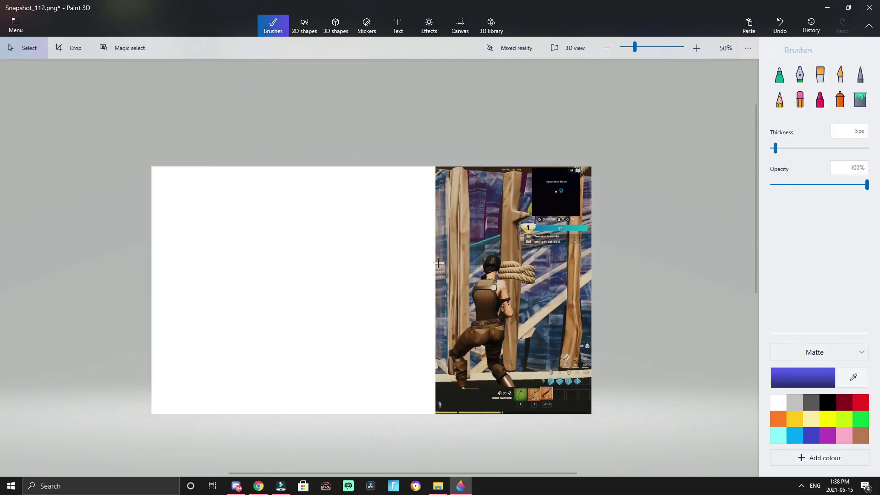
Step: Nudge the cut-out character slightly down and to the right on the remaining background, and deselect it
click(492, 299)
mouse_move(492, 301)
mouse_down()
mouse_move(512, 291)
mouse_move(508, 307)
mouse_move(490, 307)
mouse_up()
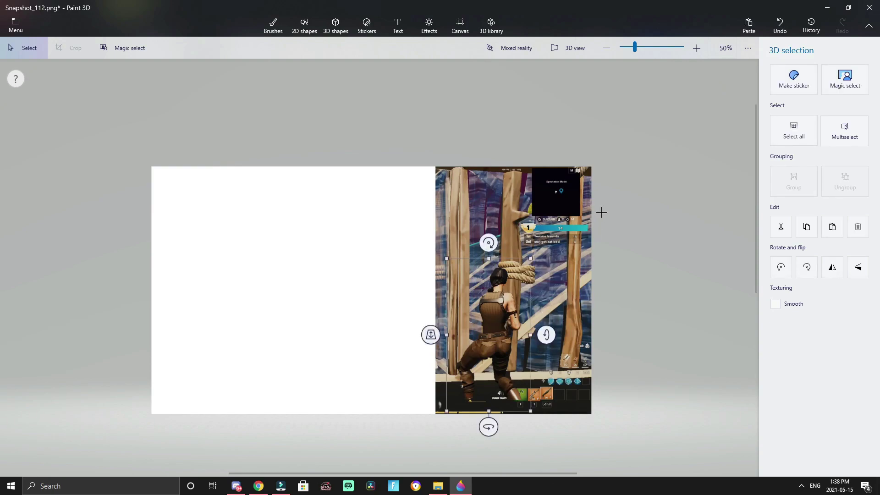
click(601, 197)
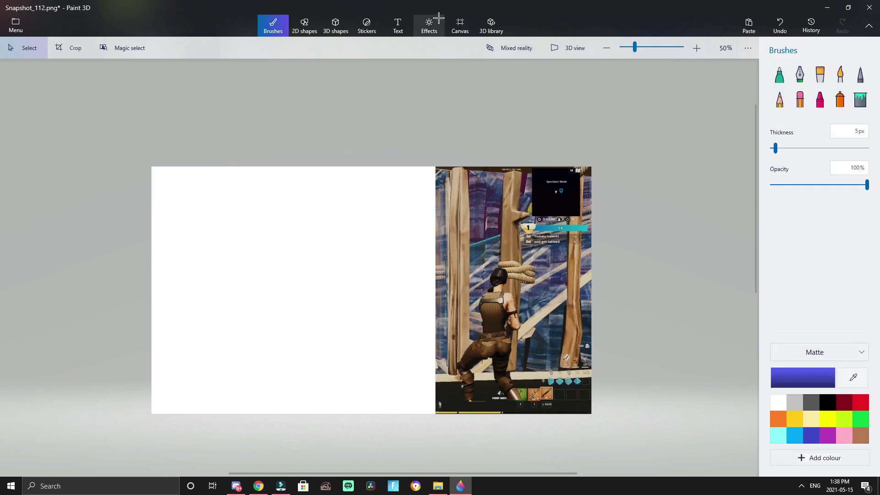
Step: Try a black marker stroke across the remaining background of the picture and undo it
click(780, 73)
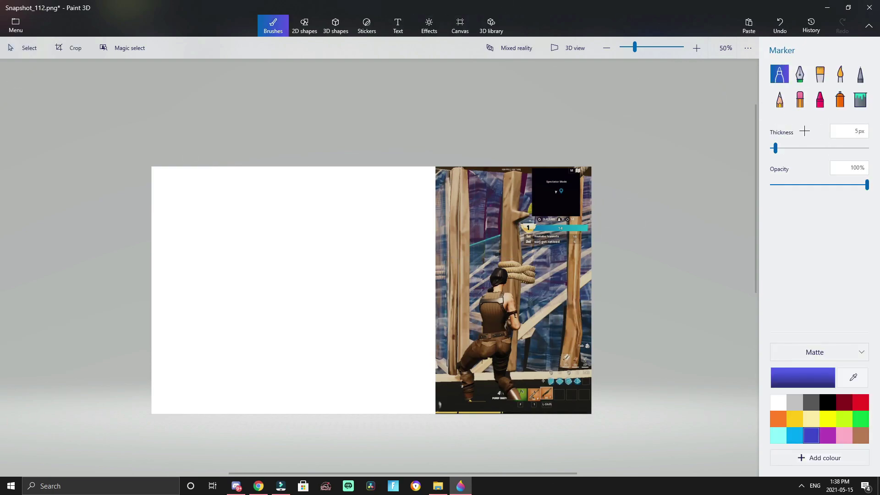
click(846, 401)
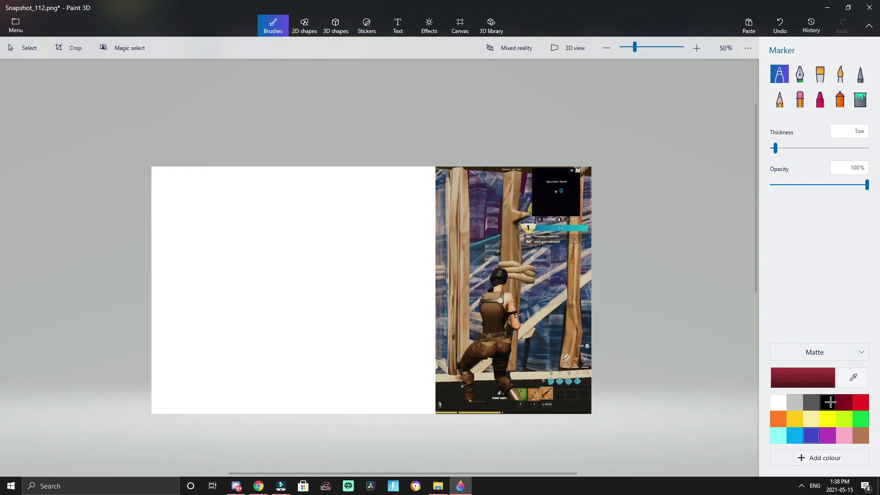
click(830, 402)
mouse_move(486, 226)
mouse_down()
mouse_move(552, 280)
mouse_move(567, 366)
mouse_up()
key(ctrl+z)
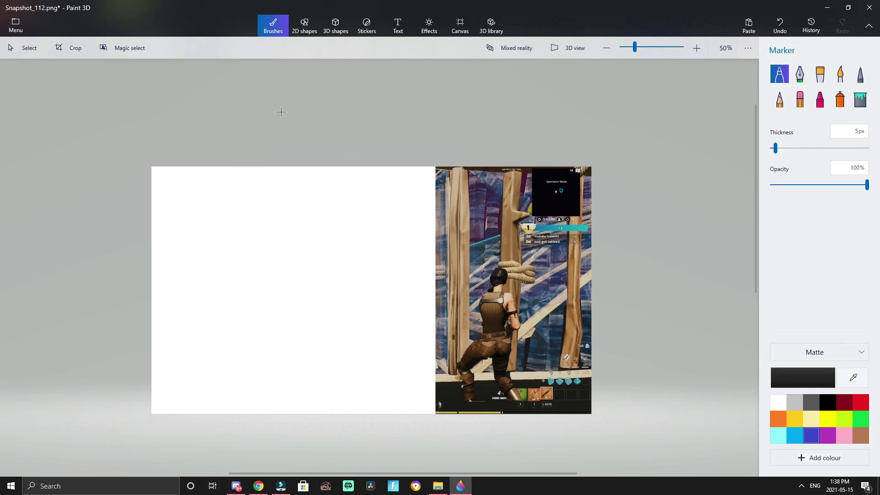
Step: Move the cut-out character to the middle of the white canvas and delete the remaining background picture
click(42, 48)
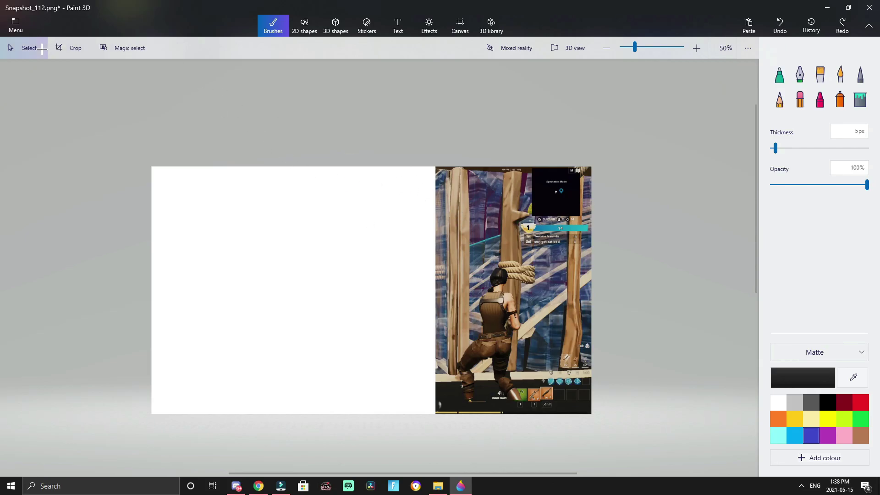
click(493, 287)
drag(493, 286, 355, 277)
drag(391, 120, 655, 441)
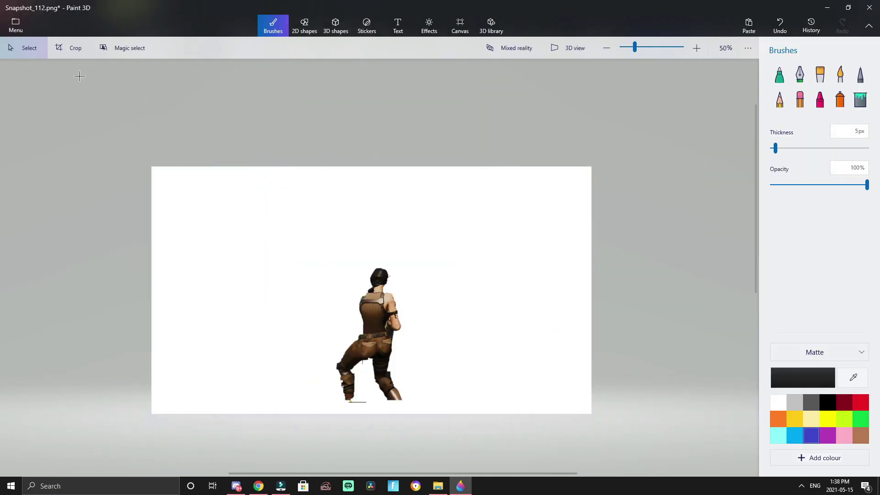
Step: Save the cutout as a PNG image with transparency enabled in the Downloads folder
click(18, 25)
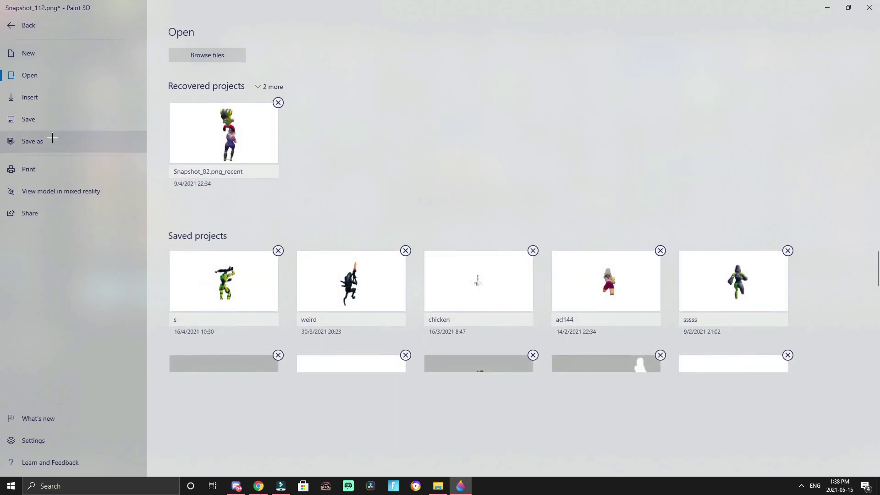
click(32, 141)
click(192, 85)
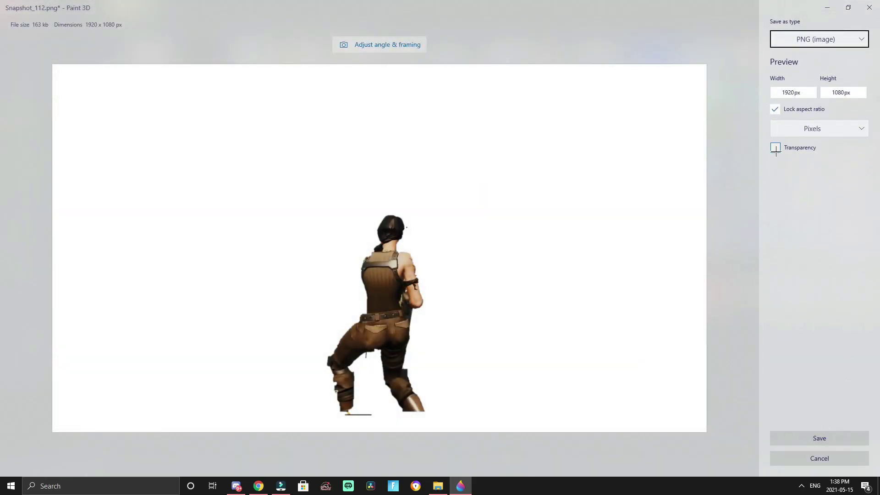
click(775, 148)
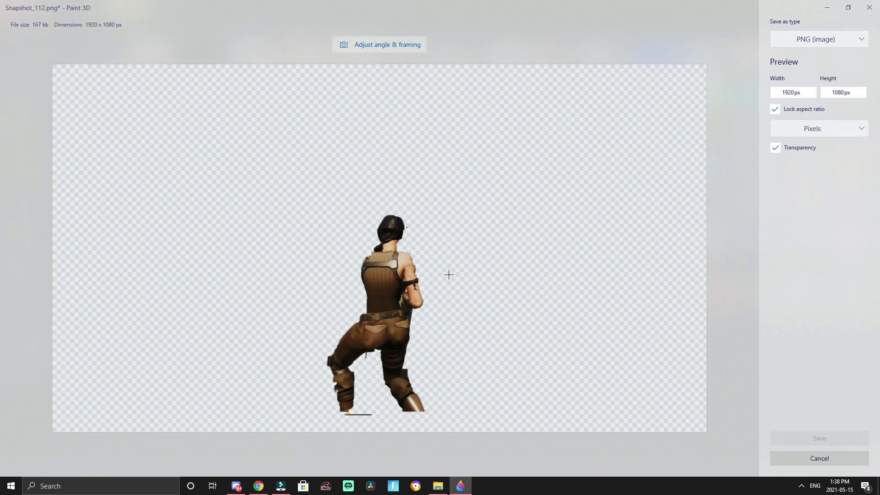
scroll(174, 137, down, 10)
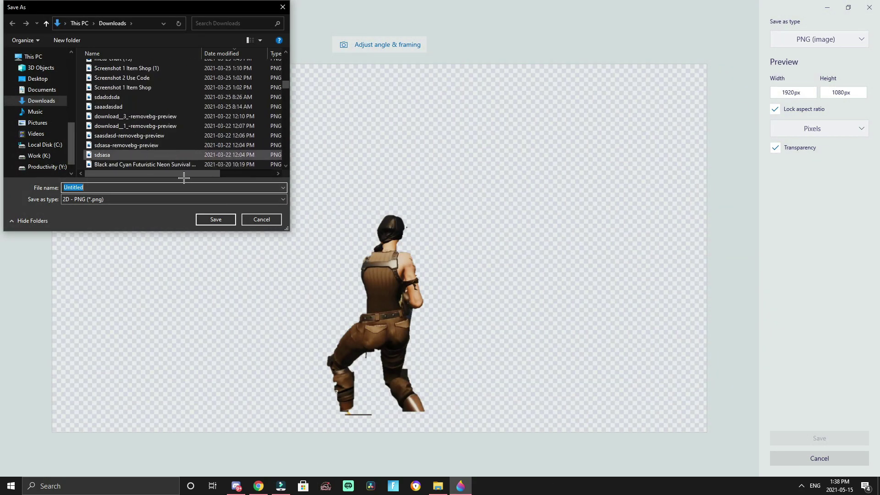
Step: Switch to Filmora and place the dssddasd image on the track above the 007 Series effect, starting at 00:00:05:37
click(284, 488)
drag(208, 66, 495, 305)
click(496, 276)
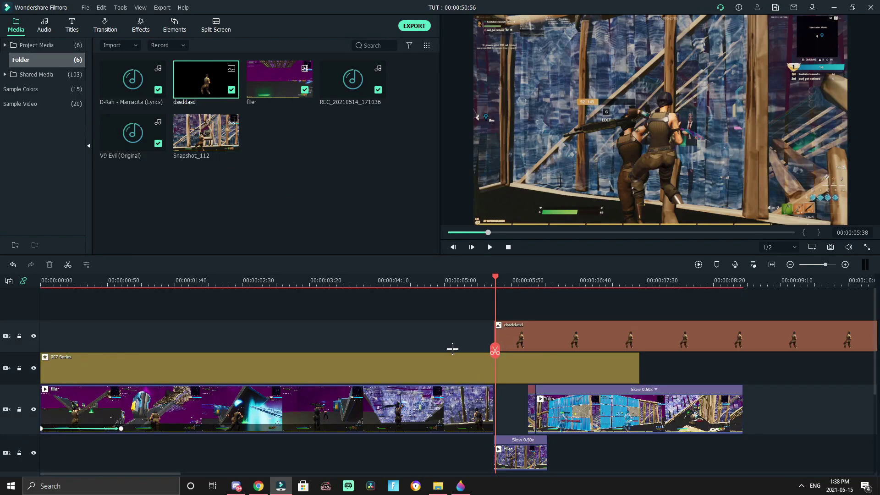
key(Left)
mouse_move(544, 338)
mouse_down()
mouse_move(535, 335)
mouse_move(550, 340)
mouse_up()
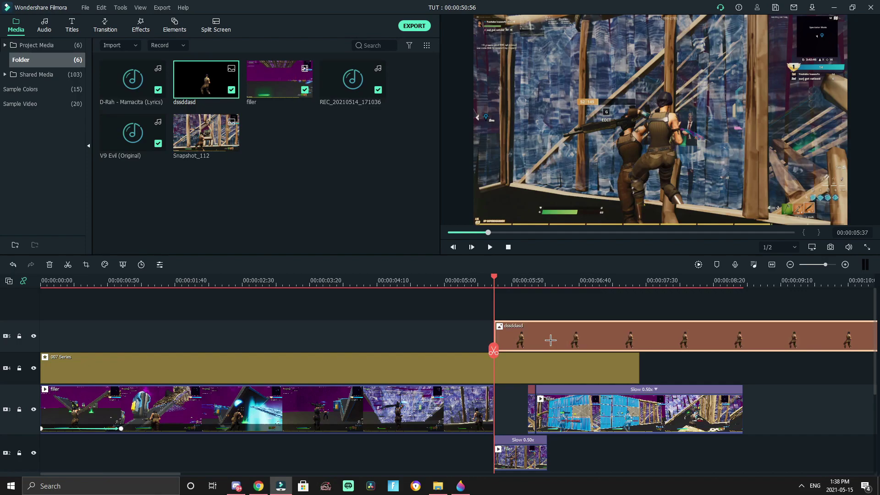
Step: Open the custom animation settings of the dssddasd image and add a keyframe at its start
double_click(551, 340)
click(71, 22)
click(48, 41)
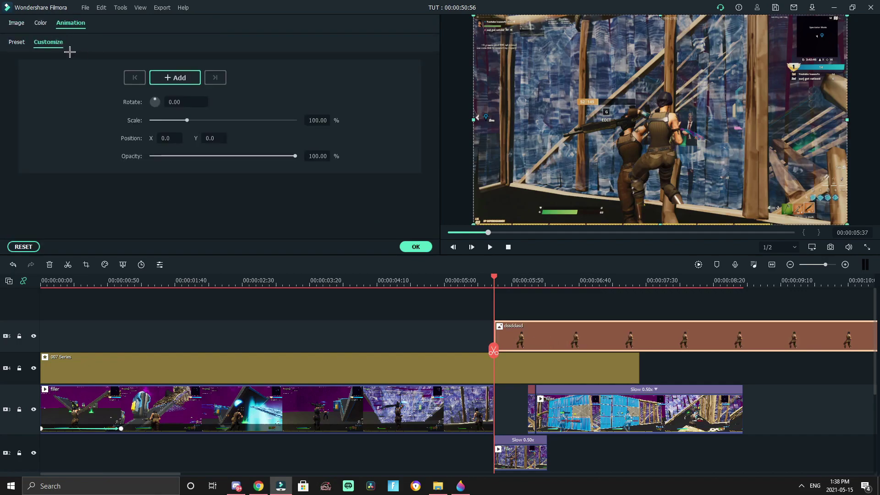
click(178, 82)
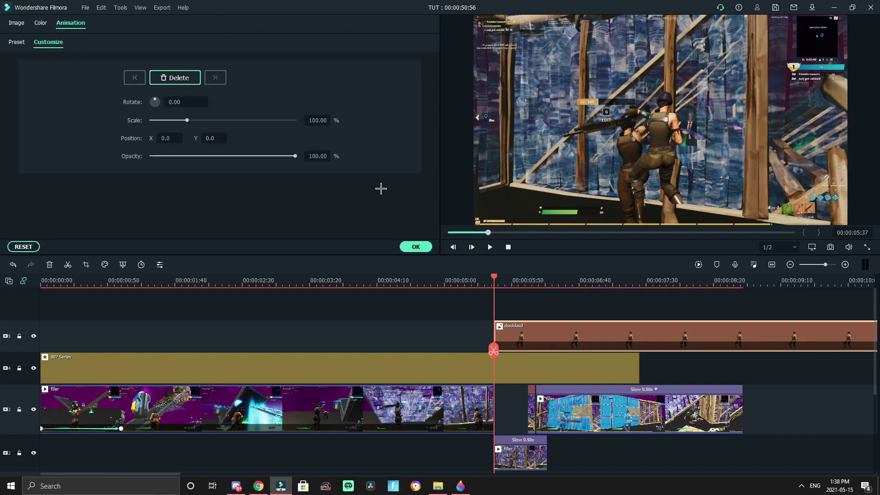
Step: Scale the cutout to about 150% and move it below the visible frame, at about X -264.3, Y -328.7
drag(674, 141, 601, 173)
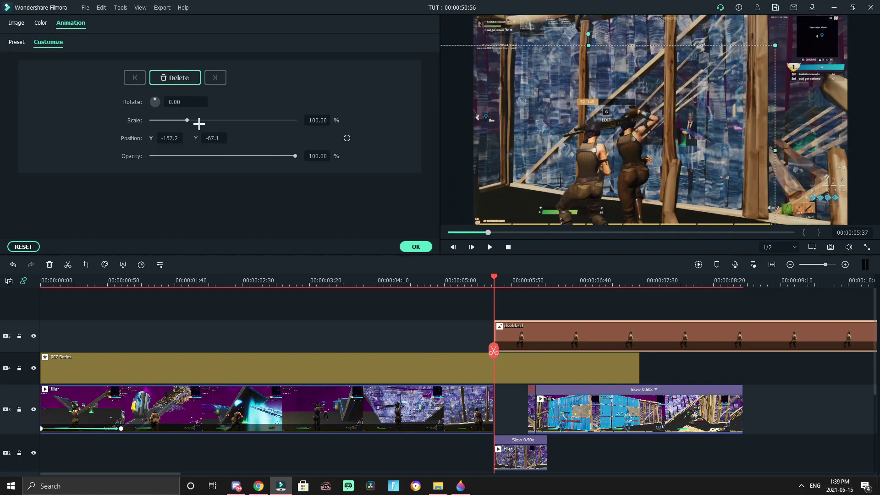
drag(182, 120, 205, 120)
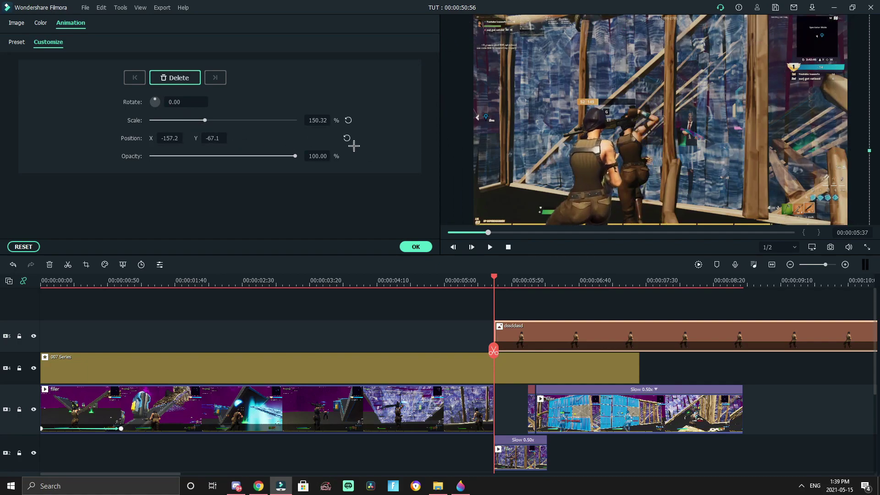
drag(585, 202, 551, 287)
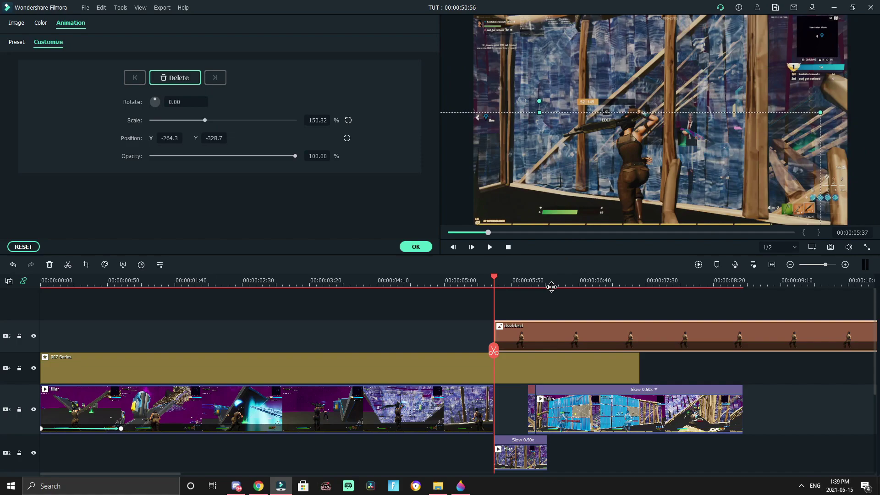
click(572, 311)
Step: Add a second keyframe at 00:00:06:04 with 100% scale, placing the cutout over the game character at about X -71.1, Y -47.1
drag(422, 280, 500, 323)
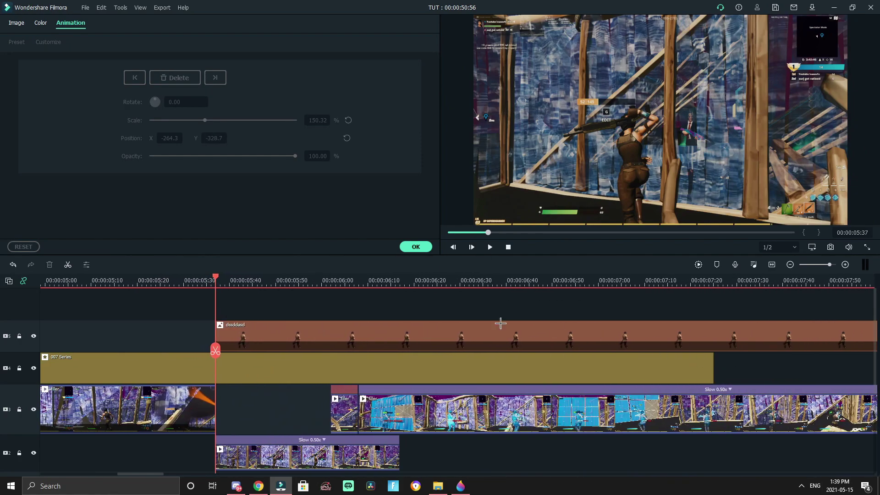
click(346, 281)
key(Left)
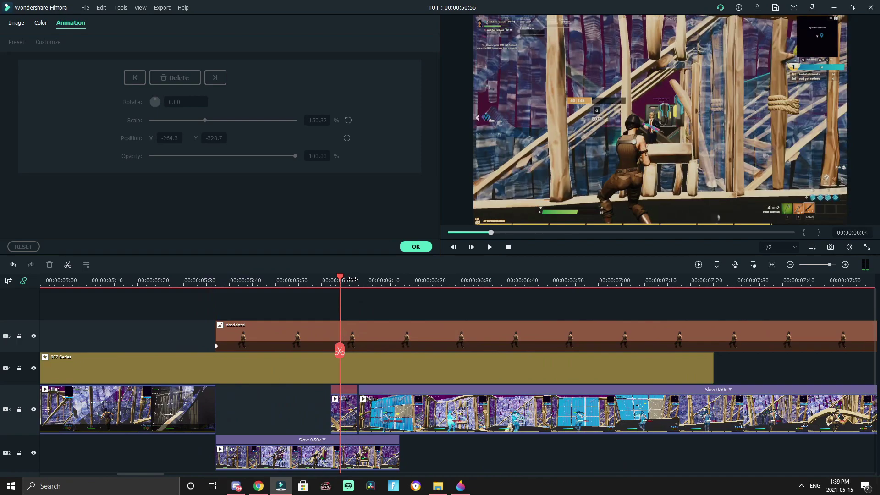
click(337, 325)
click(176, 79)
click(347, 138)
drag(672, 135, 639, 157)
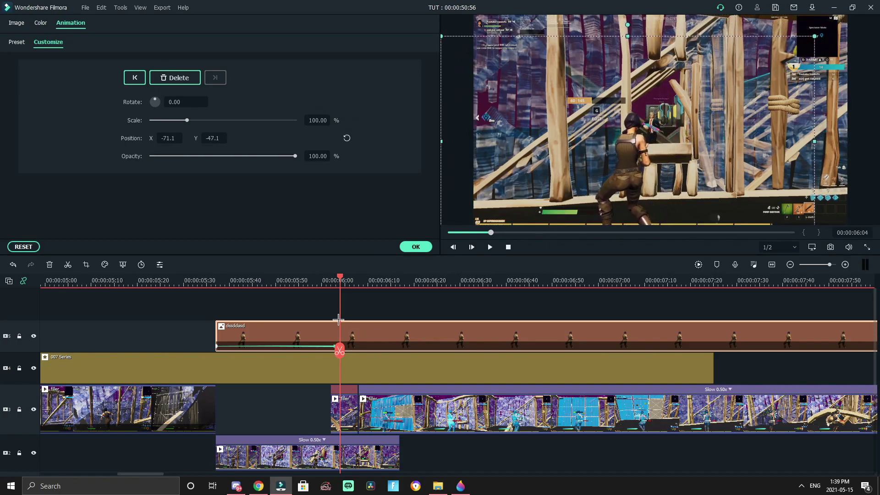
Step: Preview the cutout animation, and split the image clip at its second keyframe to delete the part after it
click(288, 306)
click(184, 279)
click(138, 280)
key(space)
key(space)
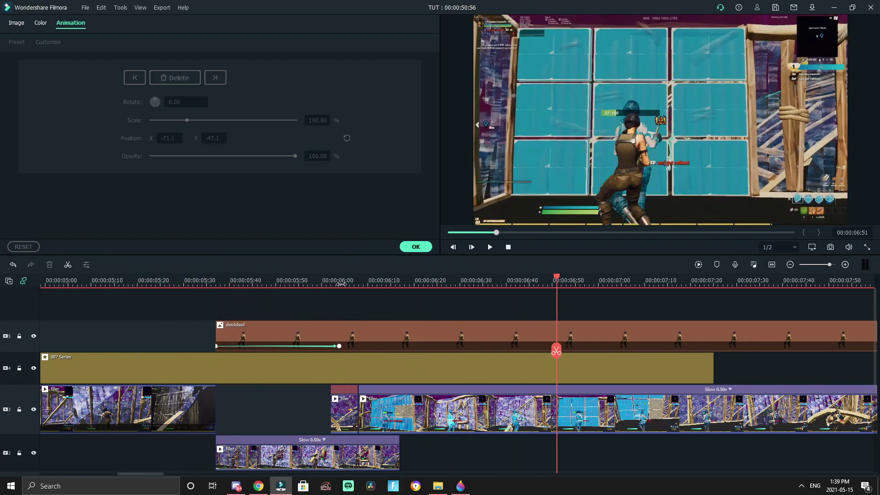
click(339, 346)
key(ctrl+b)
click(418, 412)
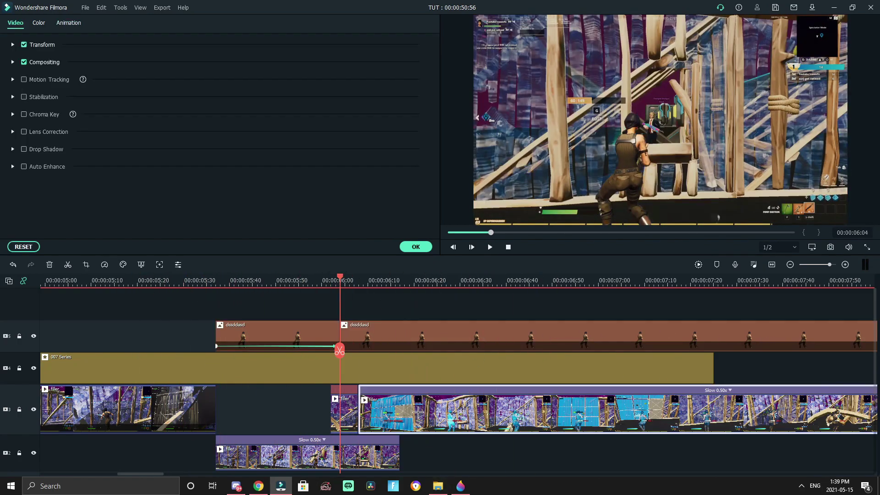
click(431, 348)
key(Delete)
Step: Shift the image clip's first keyframe closer to its last one and play back the animation
click(218, 327)
click(215, 345)
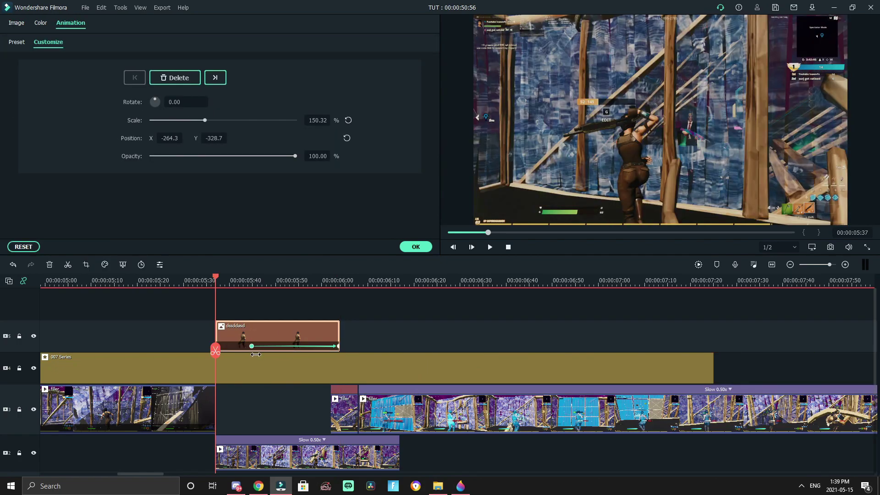
click(204, 298)
click(174, 281)
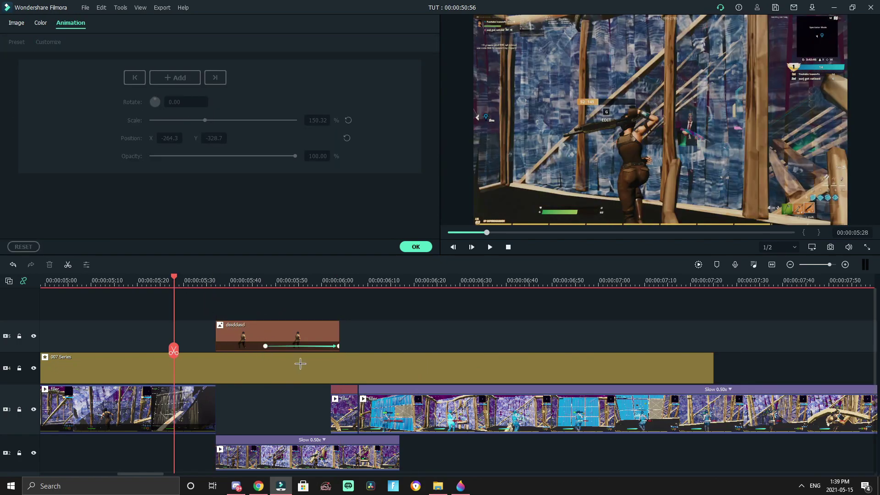
click(270, 346)
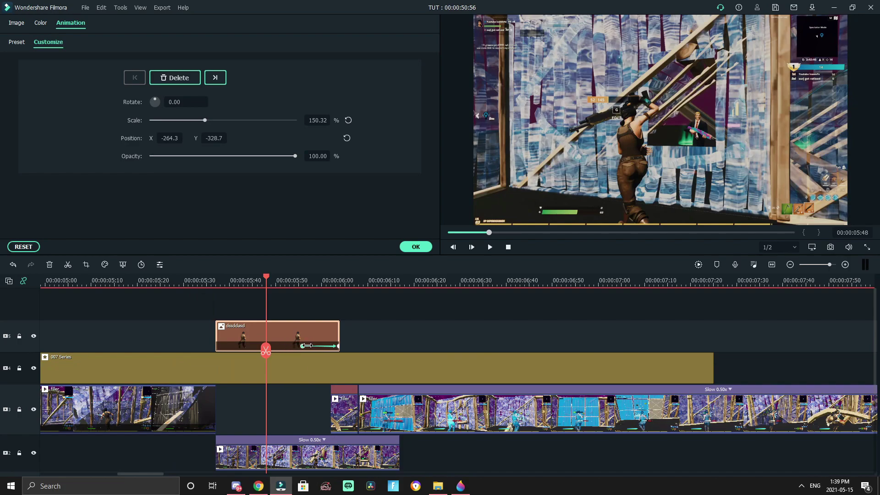
click(302, 347)
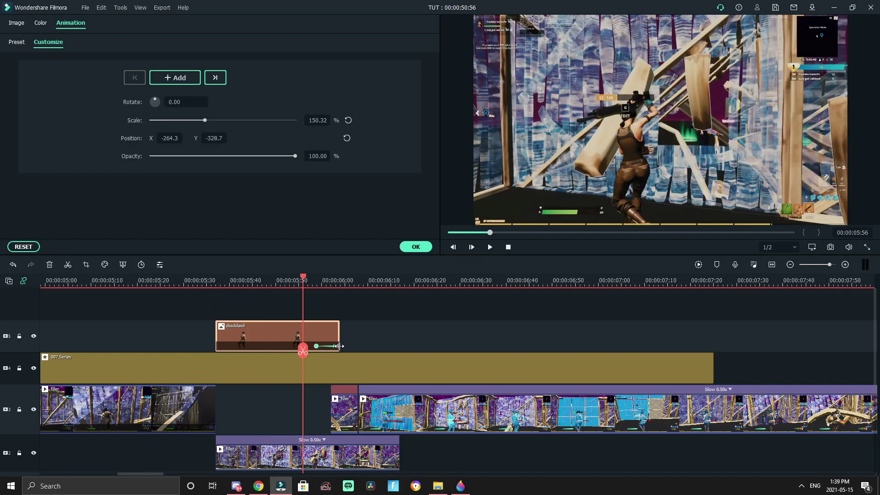
drag(318, 348, 287, 359)
click(196, 280)
key(space)
click(417, 320)
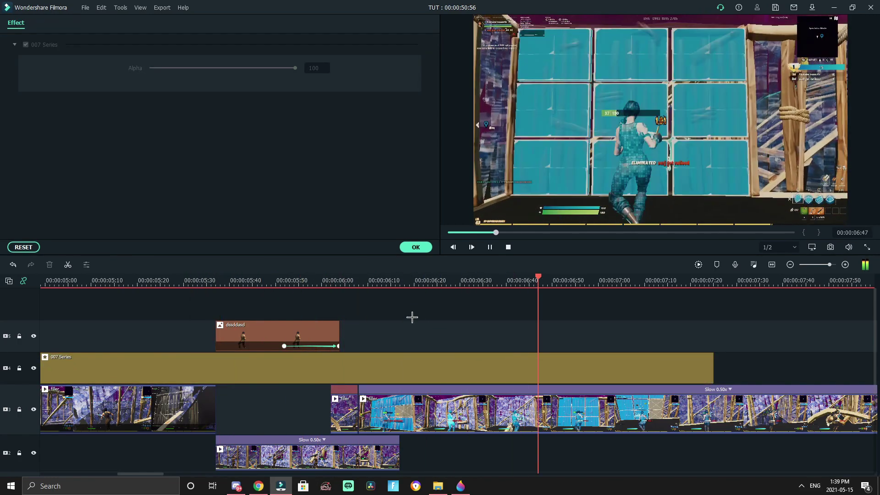
key(space)
Step: Move the image clip's first keyframe to 00:00:05:49
scroll(179, 314, down, 5)
click(354, 280)
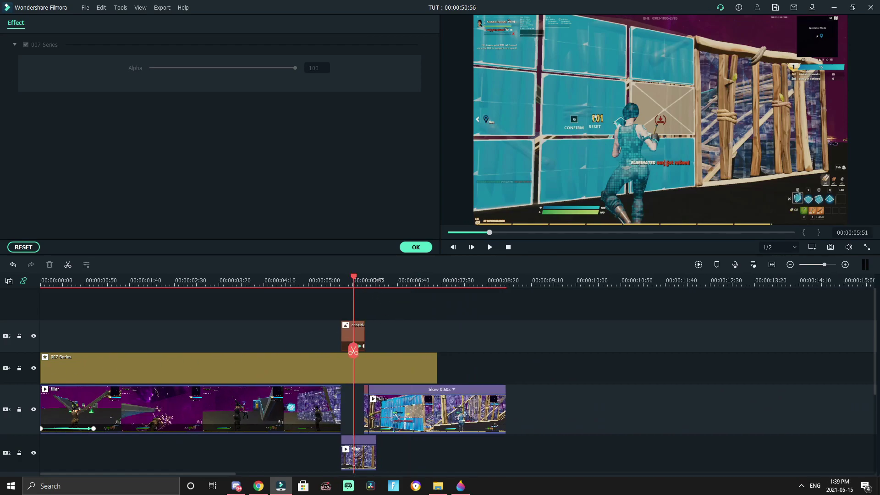
scroll(592, 330, up, 5)
key(Left)
key(Left)
key(Left)
drag(361, 346, 342, 346)
click(342, 347)
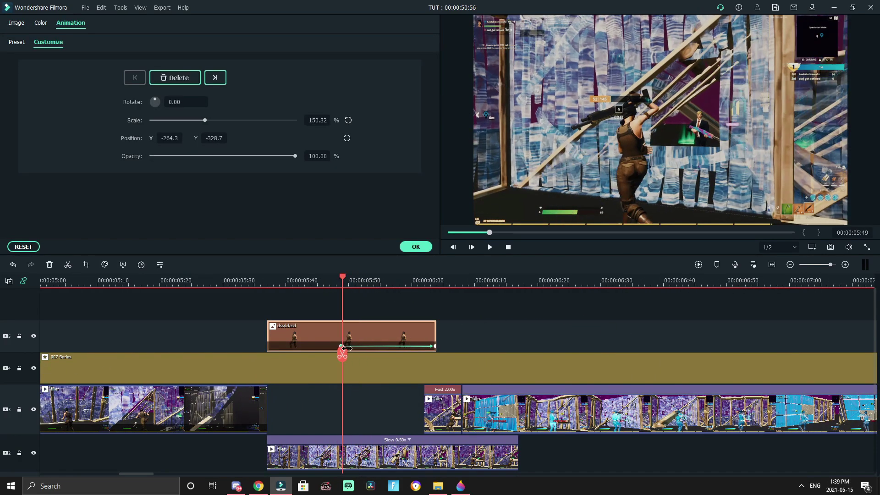
Step: Find the Willow effect by searching for "will", try it on the slow 0.50x clip and undo it
scroll(335, 332, down, 3)
click(266, 287)
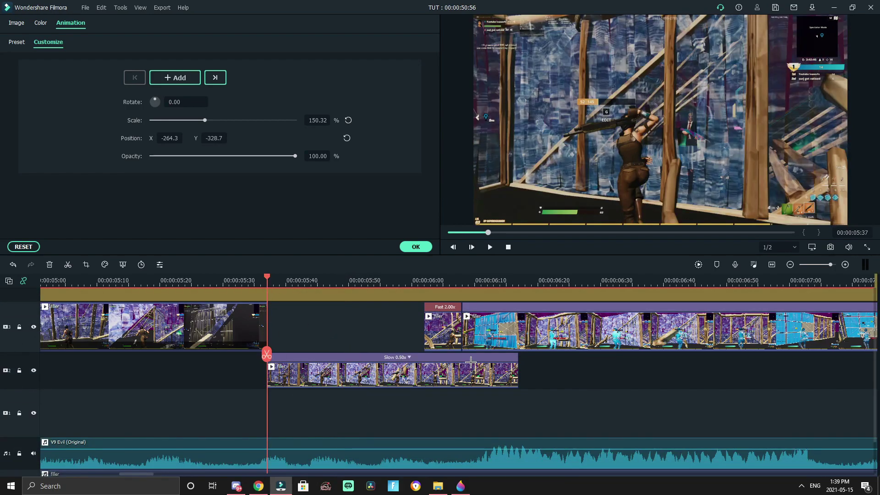
click(388, 371)
click(416, 248)
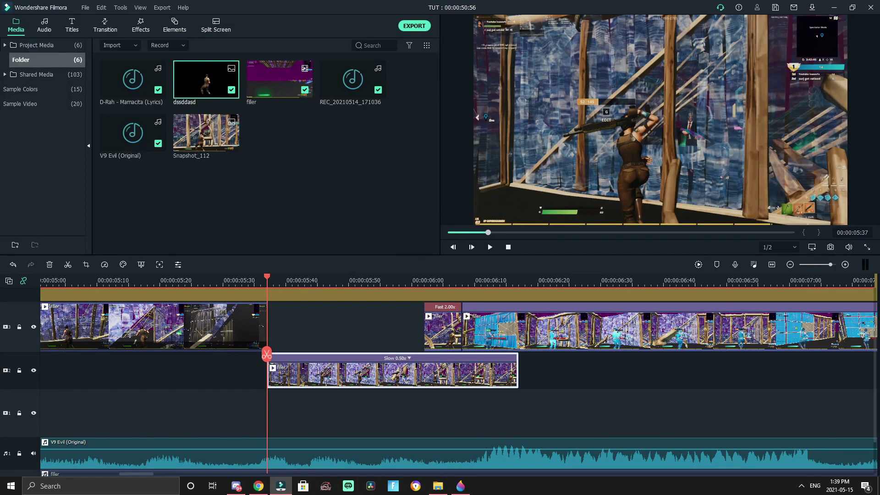
click(102, 23)
click(133, 21)
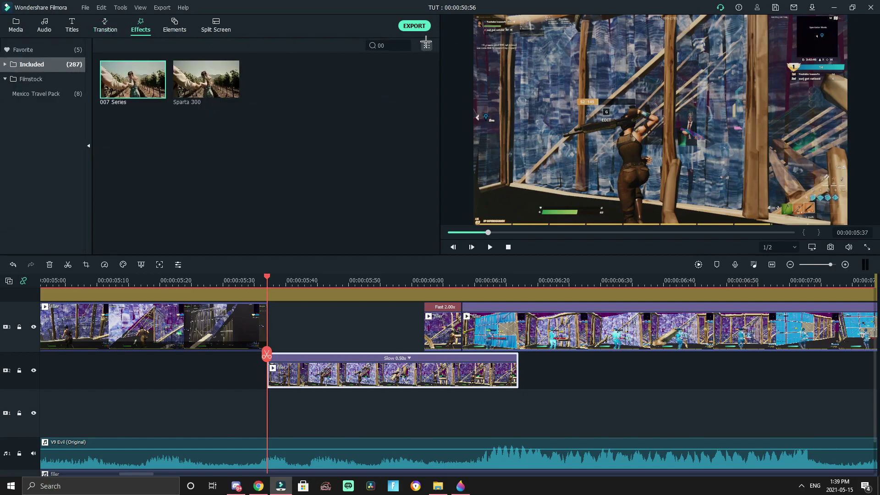
text(will)
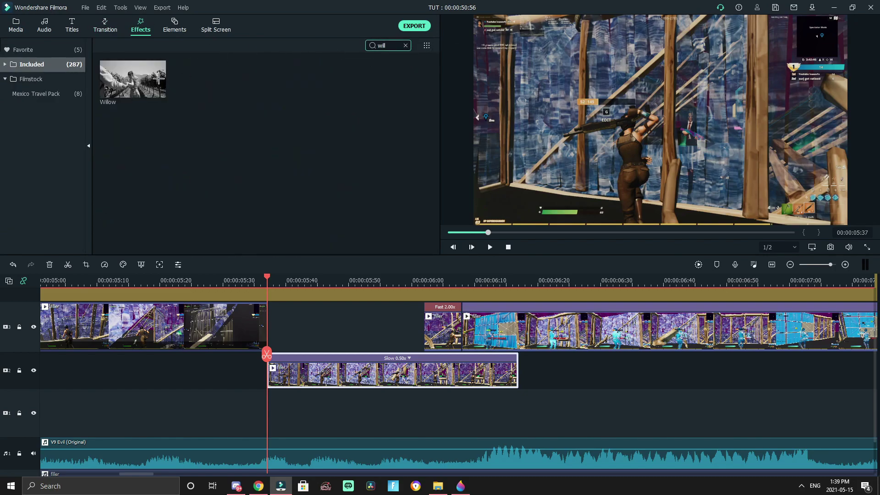
drag(158, 79, 298, 374)
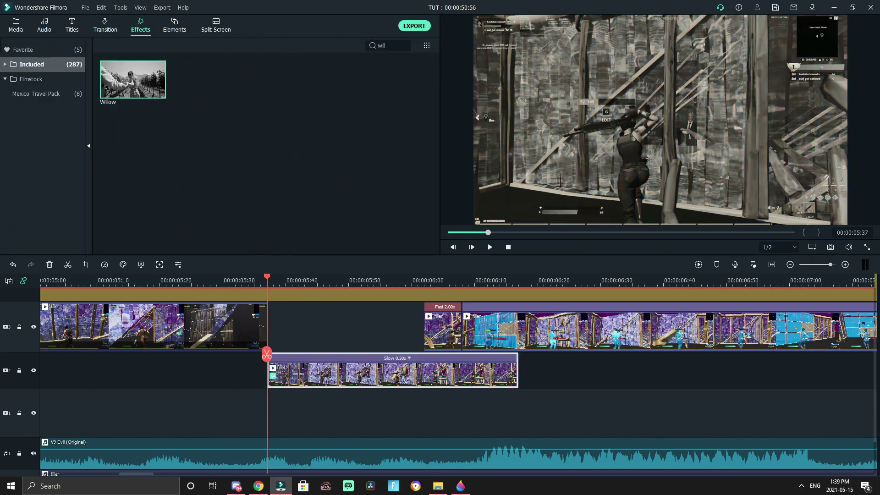
key(ctrl+z)
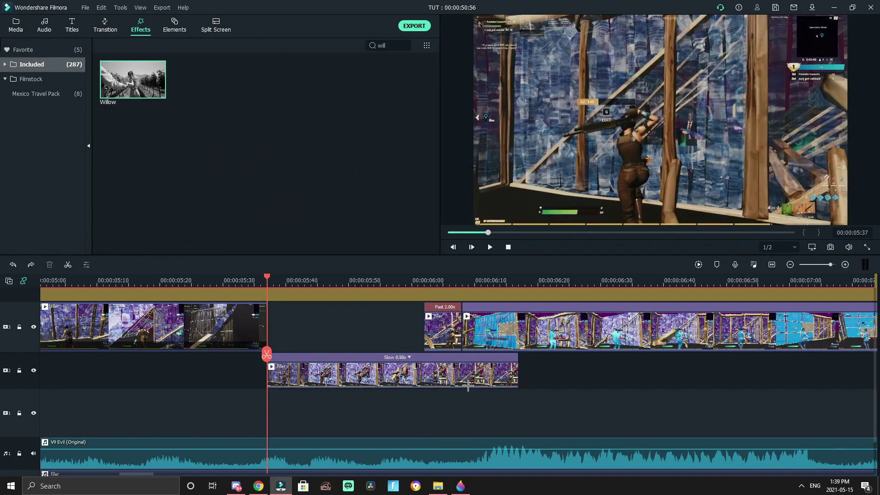
Step: Color-correct the slow 0.50x clip with exposure -12, brightness 7, contrast -22, vibrance -78 and saturation -82
right_click(386, 356)
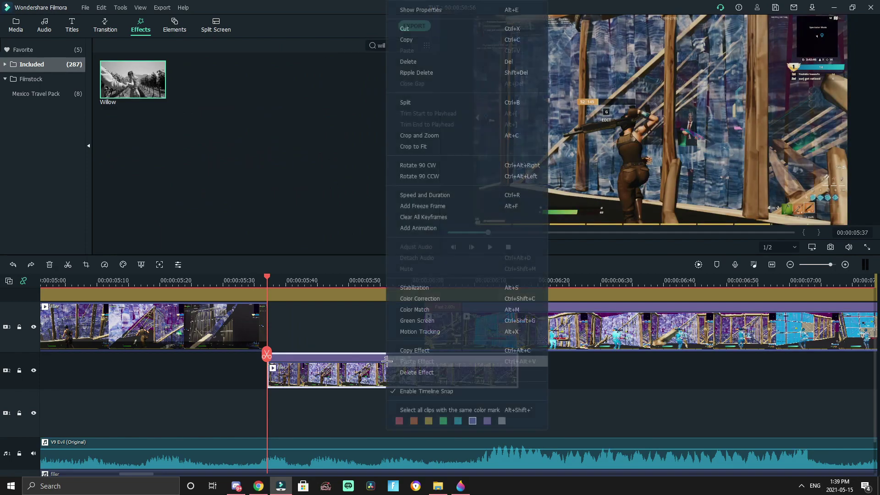
click(452, 300)
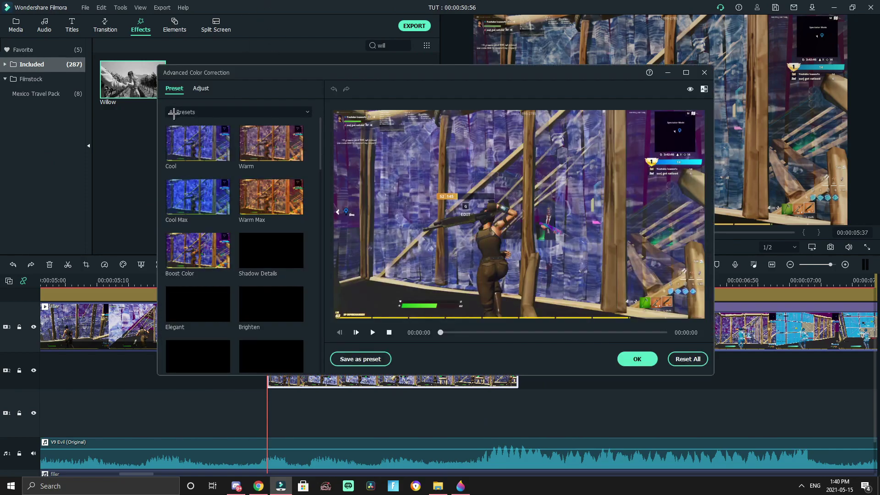
click(201, 88)
click(164, 308)
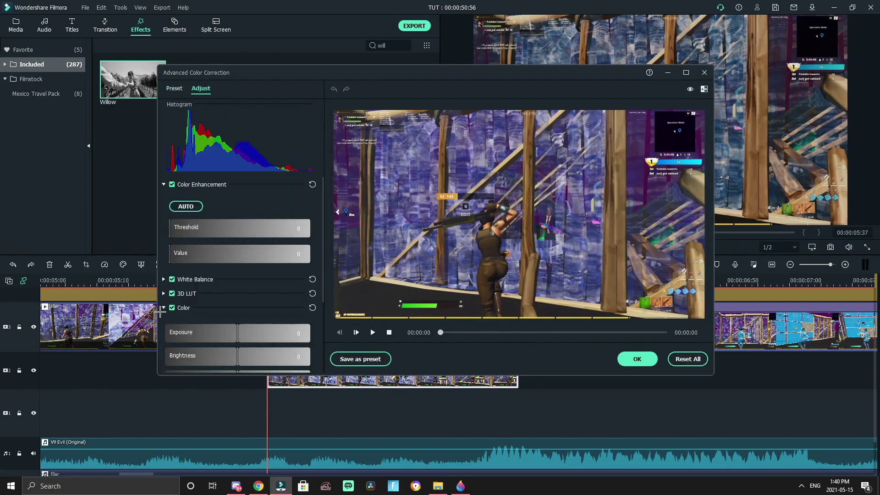
scroll(196, 304, down, 3)
drag(237, 252, 198, 256)
drag(237, 275, 231, 276)
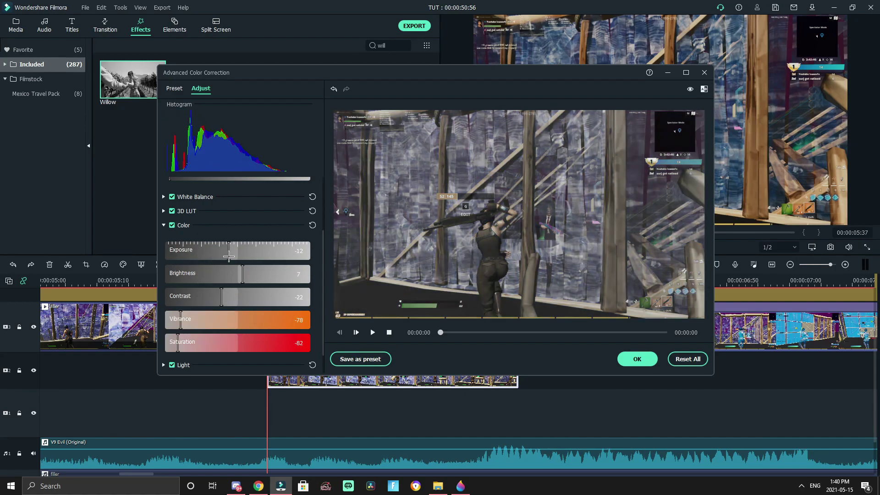
click(637, 358)
Step: Compare the footage before and at the start of the corrected slow 0.50x clip and review the clip's video properties
scroll(527, 381, down, 3)
click(338, 357)
drag(267, 356, 235, 354)
scroll(270, 321, up, 2)
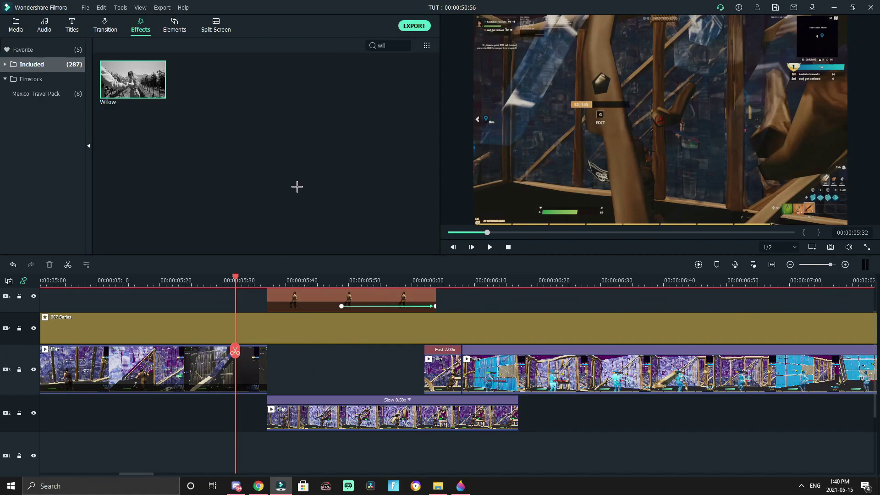
click(266, 277)
double_click(289, 399)
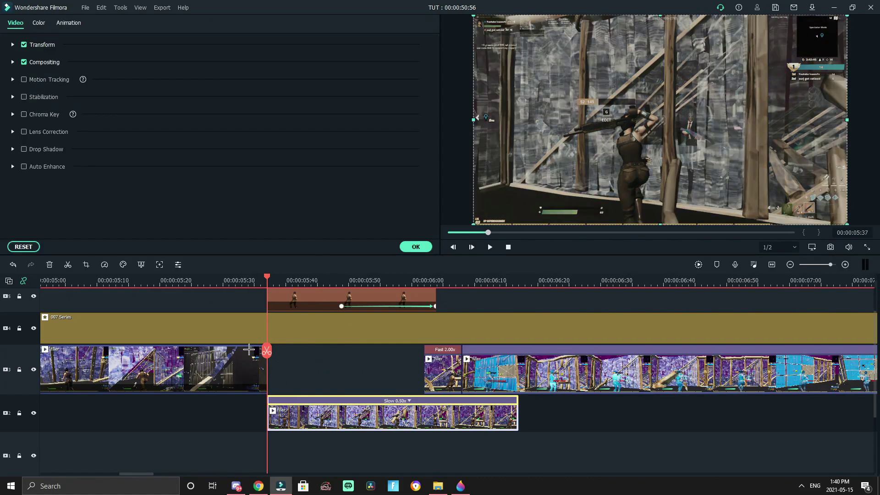
click(414, 246)
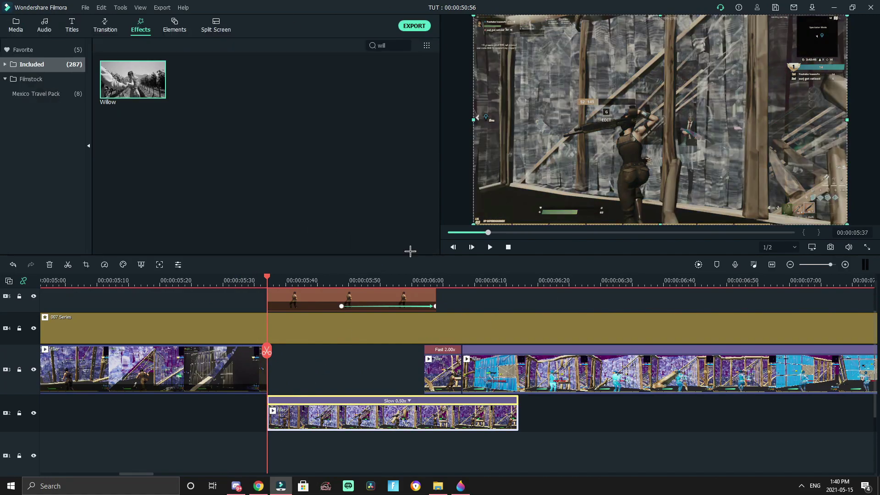
Step: Split the V9 Evil audio at 00:00:05:37, where the slow 0.50x clip starts
scroll(294, 364, down, 3)
click(285, 390)
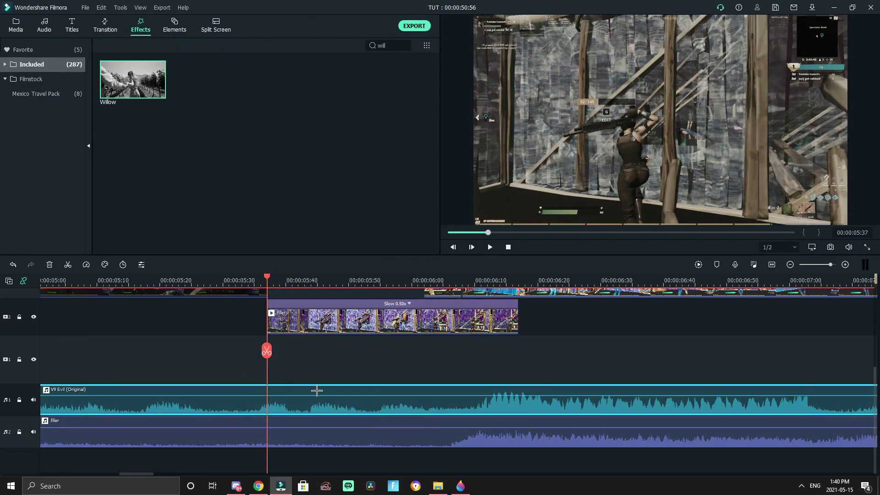
click(266, 351)
key(ctrl+z)
key(ctrl+y)
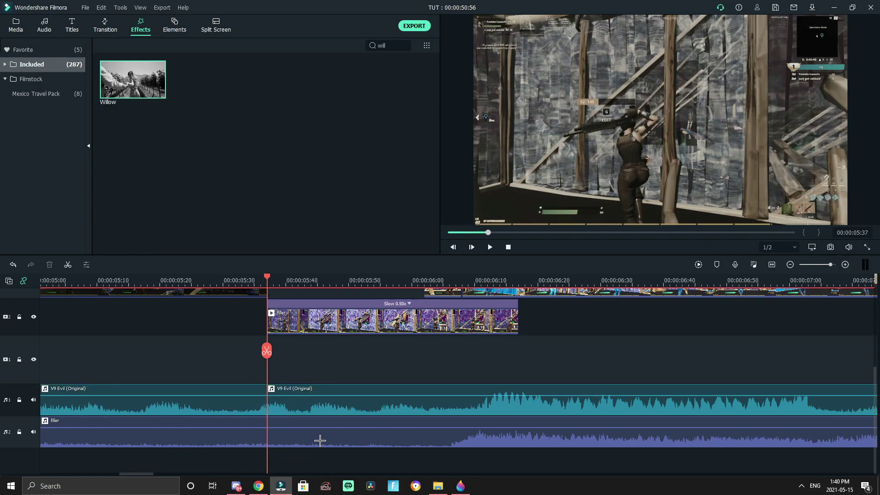
Step: Play back the audio near the end of the slow clip, try splitting V9 Evil at 00:00:06:13 and undo the split
drag(266, 351, 474, 360)
key(space)
key(space)
drag(467, 285, 440, 289)
key(space)
key(space)
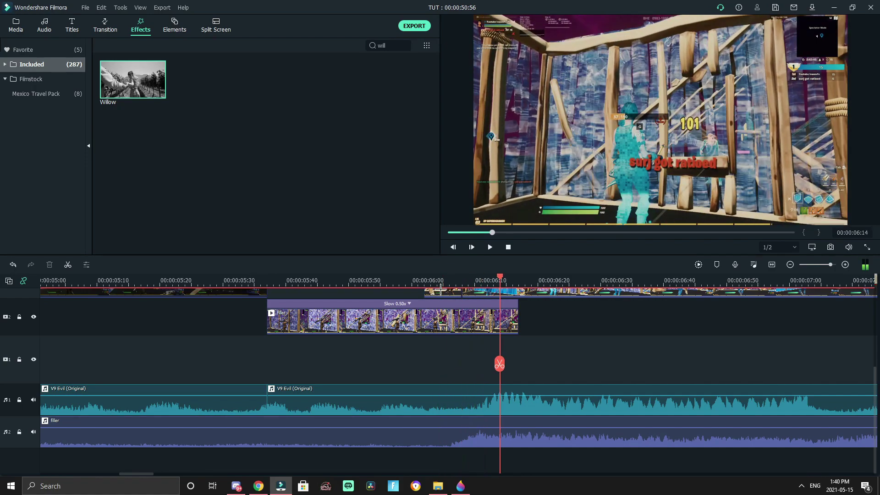
click(507, 406)
key(ctrl+b)
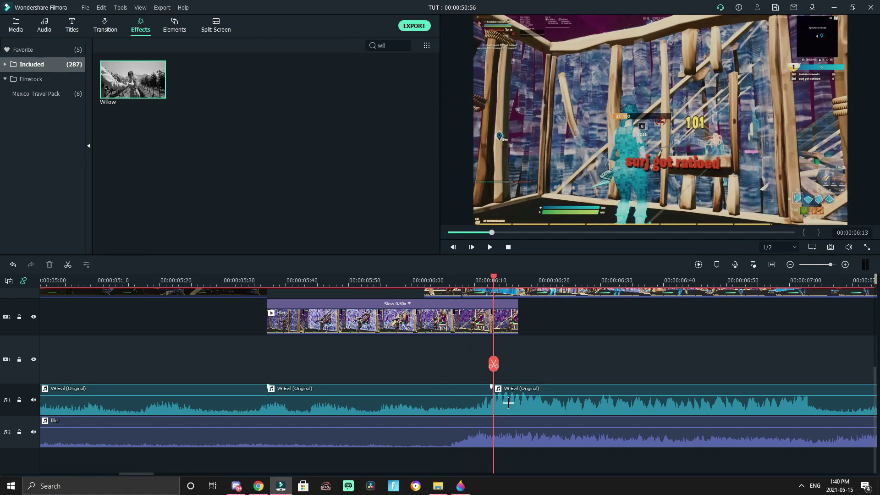
click(428, 407)
key(ctrl+z)
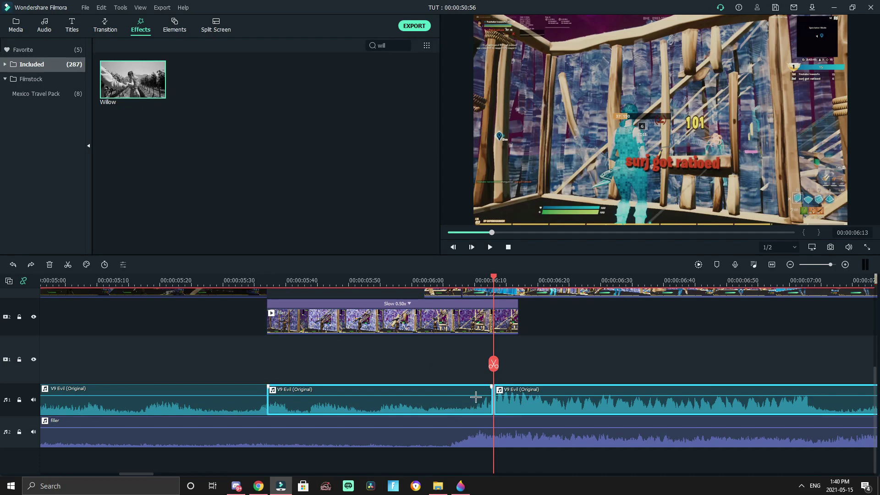
key(ctrl+z)
Step: Step through the frames and split the V9 Evil audio at 00:00:06:11
key(Left)
key(Left)
key(Left)
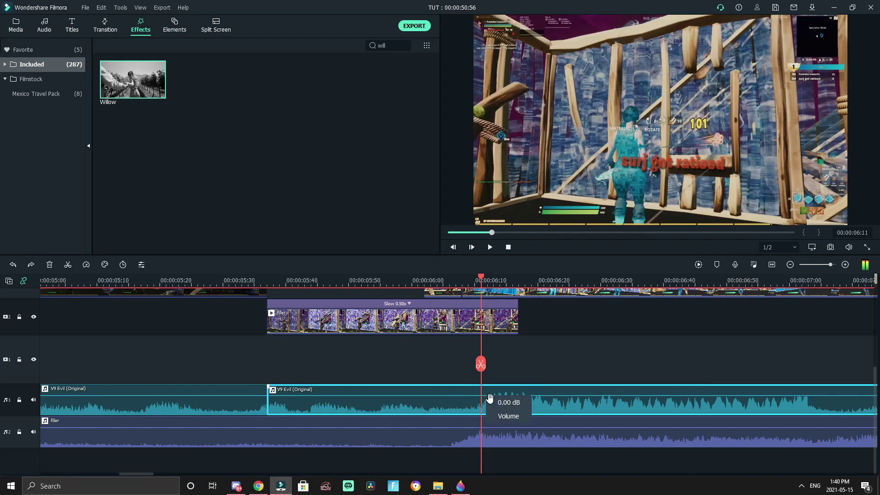
key(Right)
key(Right)
key(Right)
key(ctrl+b)
Step: Apply the Low Bass equalizer preset to the middle V9 Evil segment and play back the edit from 00:00:05:05
double_click(410, 410)
click(204, 117)
click(221, 176)
drag(217, 280, 67, 280)
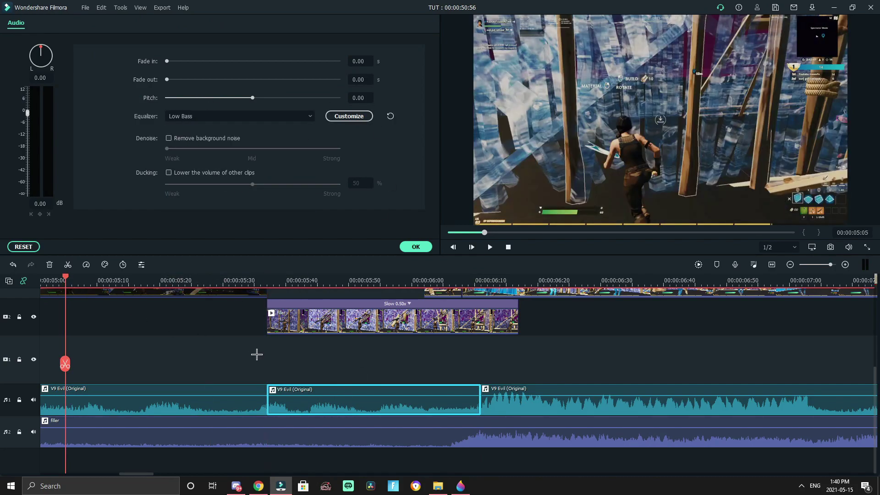
click(252, 354)
scroll(215, 301, down, 2)
scroll(215, 300, up, 3)
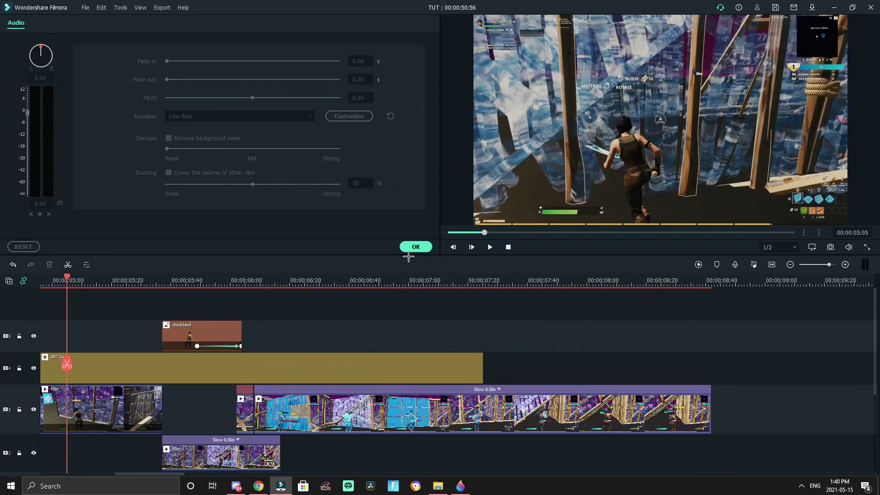
click(415, 247)
key(space)
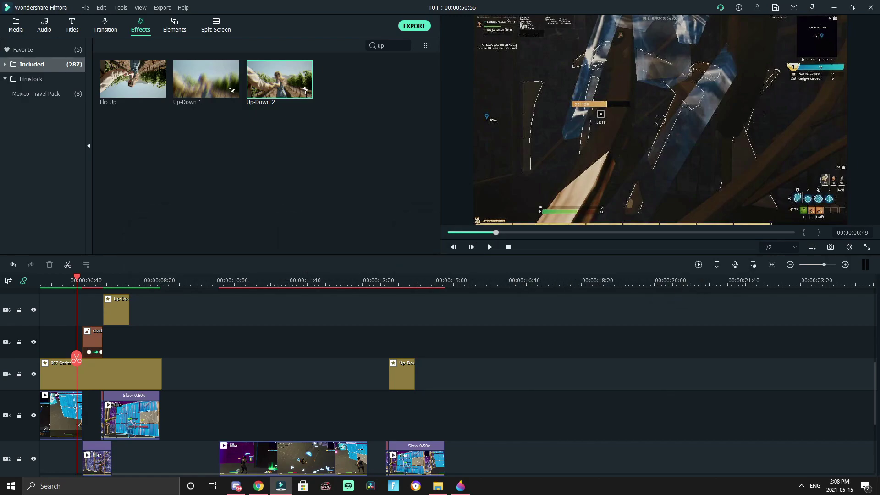
Step: Search the effects for "up", preview Up-Down 1 and display the matching favorite effects
click(104, 26)
click(141, 26)
click(406, 46)
text(up)
click(210, 85)
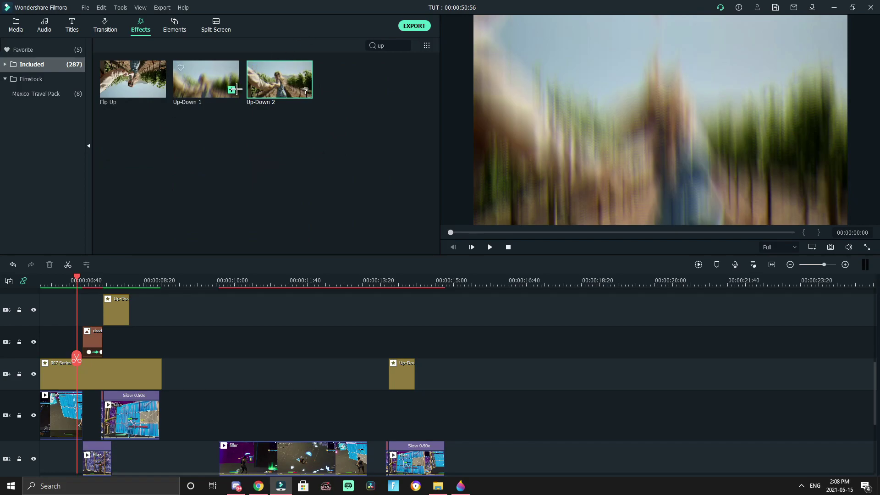
click(22, 50)
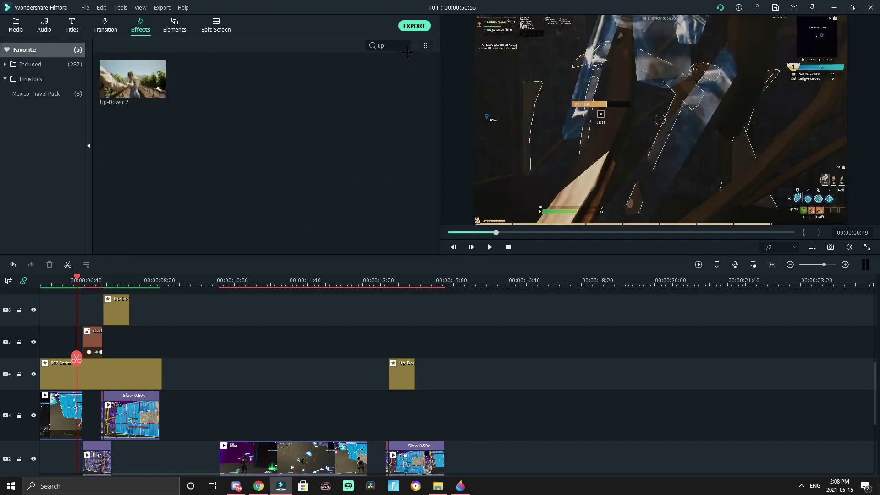
Step: Try adding the favorite Up-Down 2 effect above the existing one over the second slow 0.50x clip and undo it
click(405, 45)
drag(344, 79, 389, 343)
click(391, 281)
click(454, 399)
click(373, 282)
drag(405, 279, 183, 294)
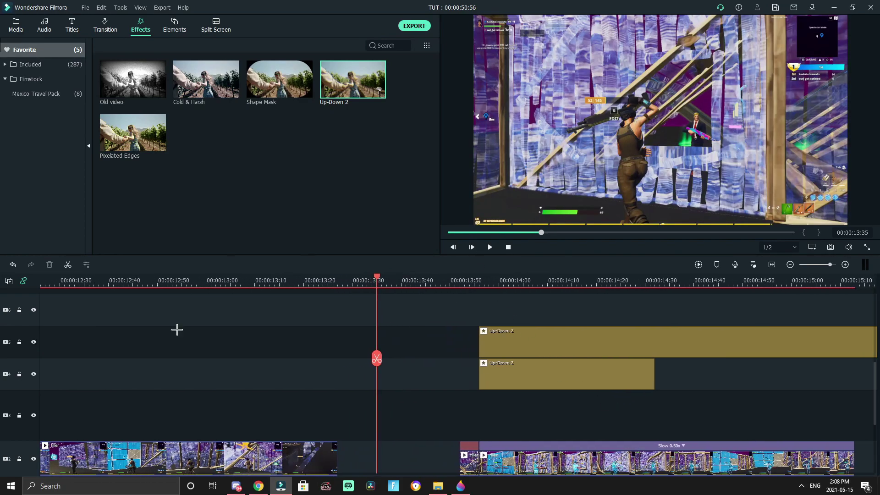
click(457, 280)
drag(455, 358, 480, 356)
click(501, 372)
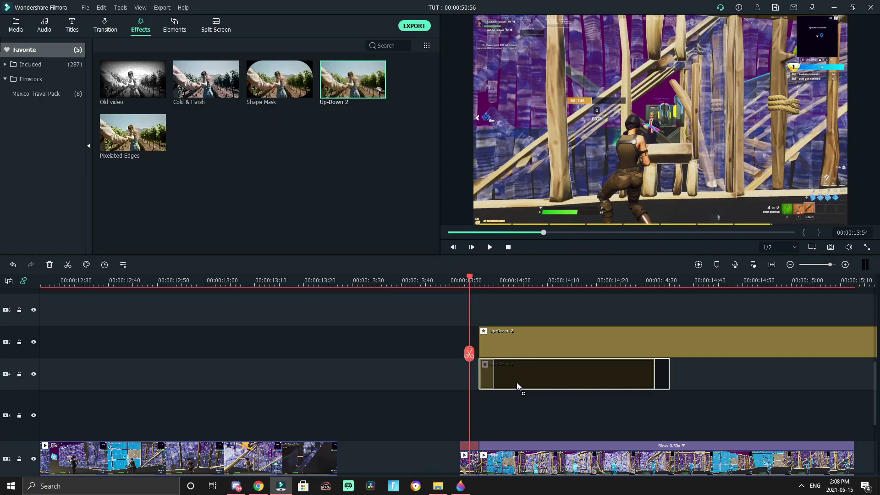
key(ctrl+z)
Step: Shift the existing Up-Down 2 clip later and place a new Up-Down 2 effect on the track above, starting at 00:00:13:56
click(528, 402)
drag(514, 378, 579, 375)
key(Right)
key(Right)
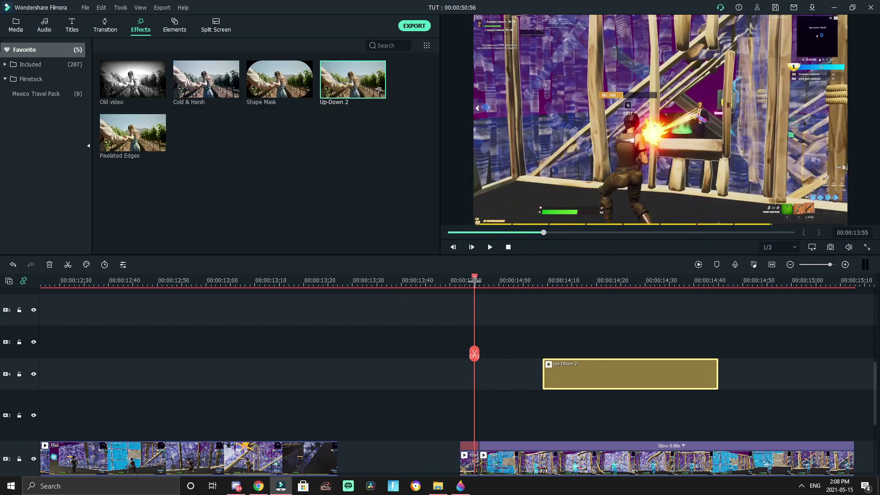
drag(352, 84, 482, 335)
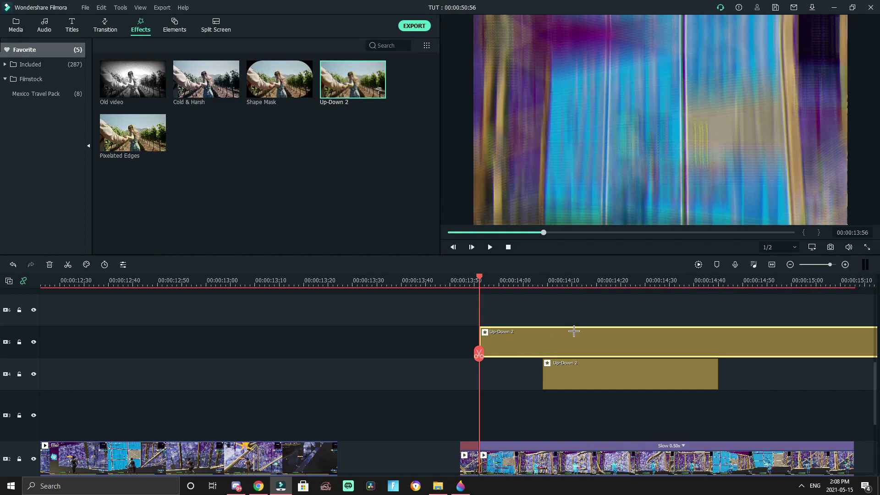
Step: Split the upper Up-Down 2 effect at 00:00:14:22, delete the part after it, and start the lower Up-Down 2 clip at that cut
drag(570, 374, 687, 369)
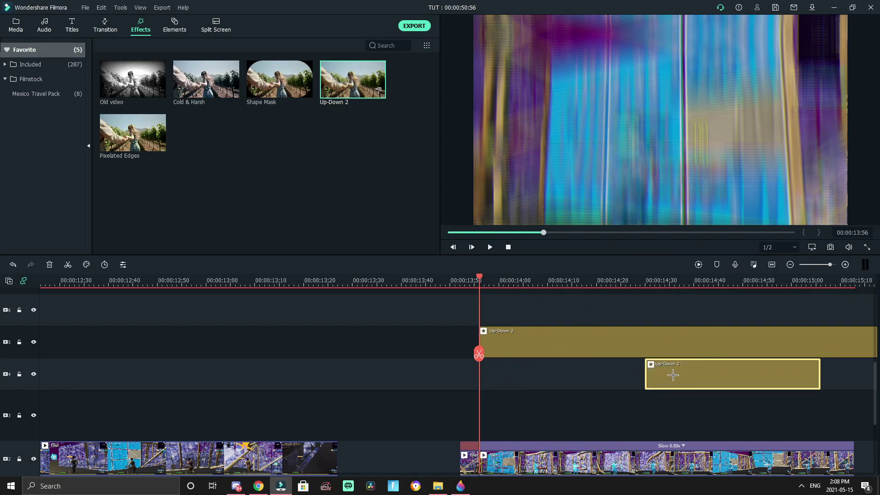
drag(479, 354, 610, 360)
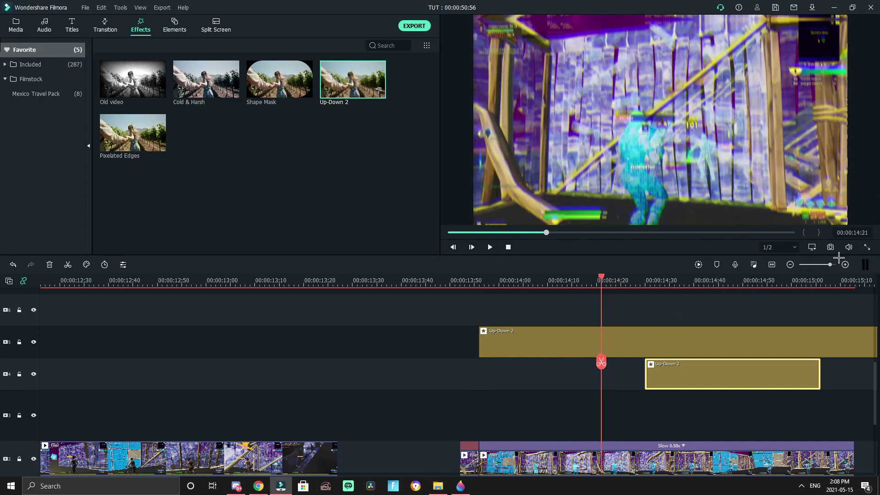
drag(831, 264, 834, 264)
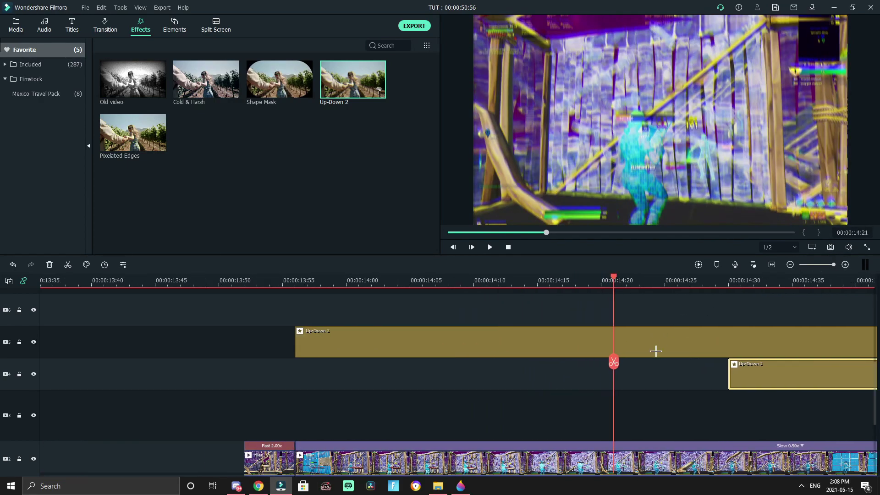
drag(735, 371, 685, 374)
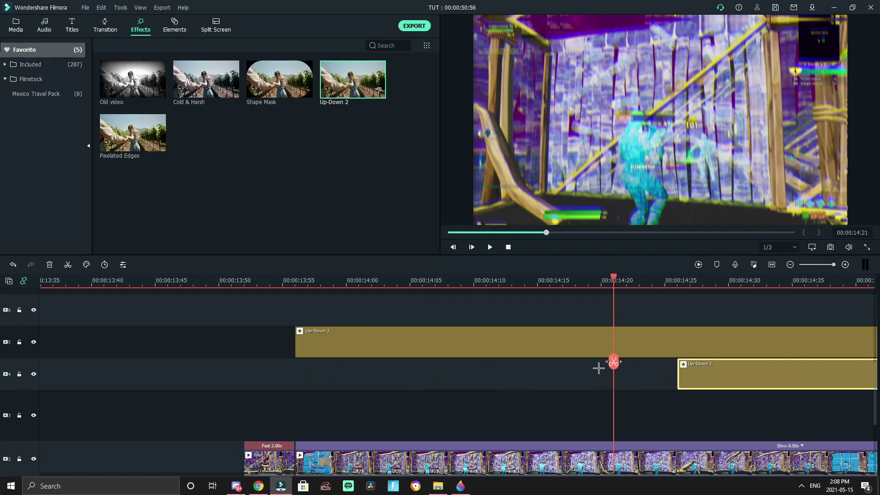
drag(615, 359, 626, 360)
click(661, 332)
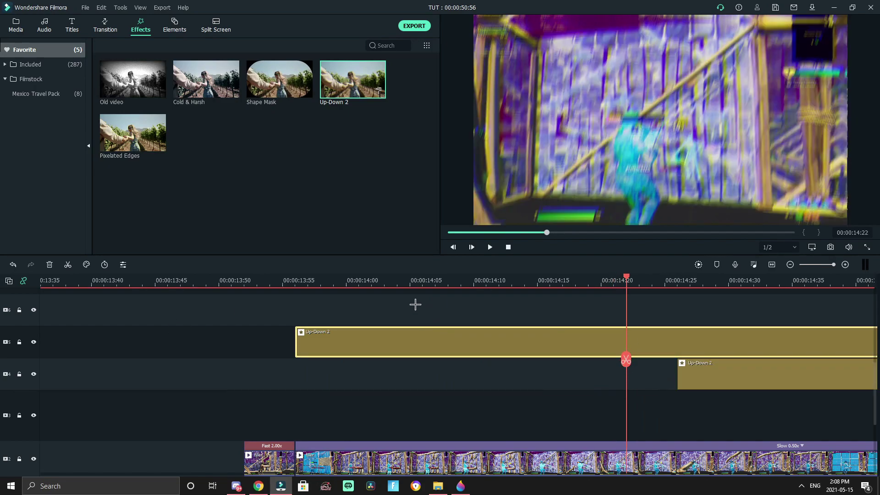
key(ctrl+b)
click(674, 337)
key(Delete)
drag(701, 369, 659, 368)
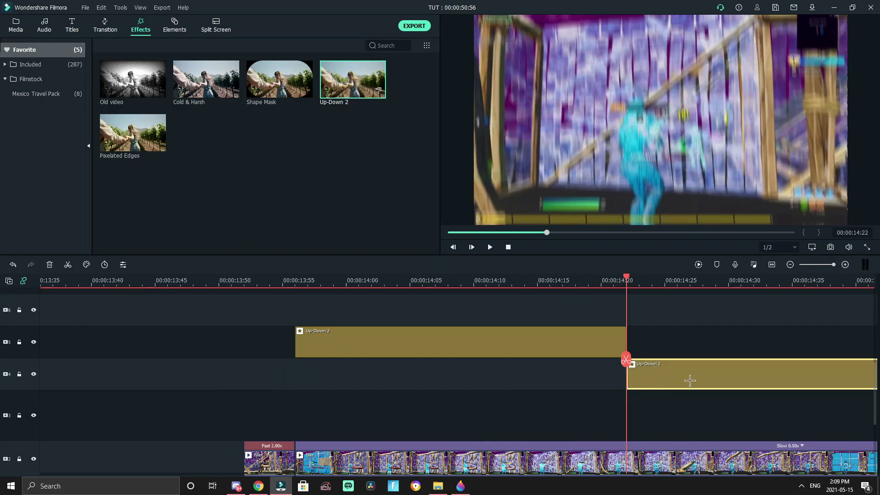
Step: Turn off RGB Separate and set the frequency to 70 for the upper Up-Down 2 effect
double_click(657, 381)
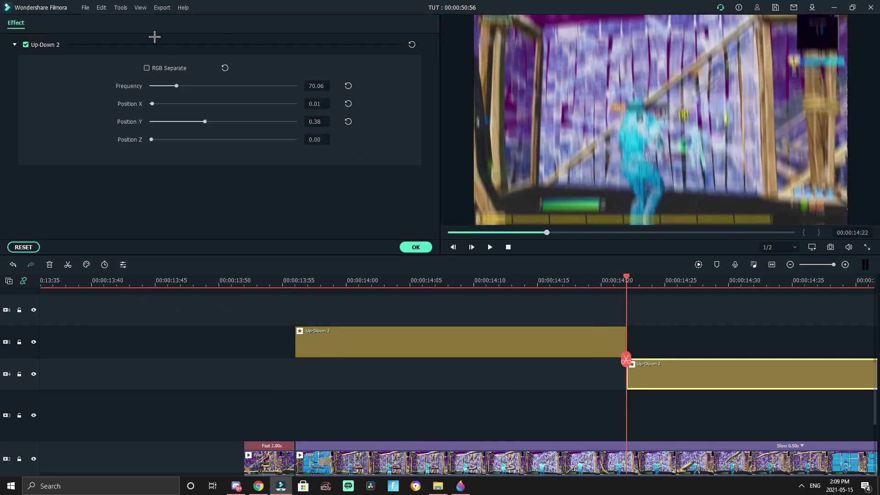
click(186, 316)
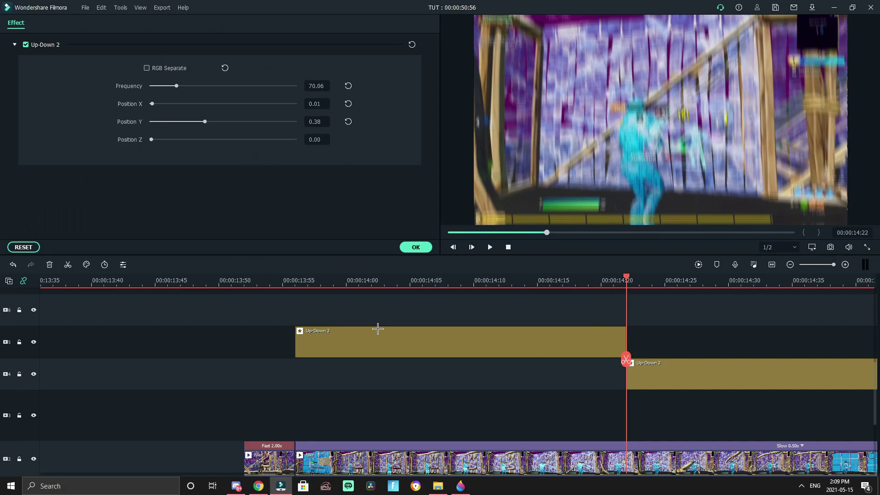
double_click(377, 351)
click(328, 87)
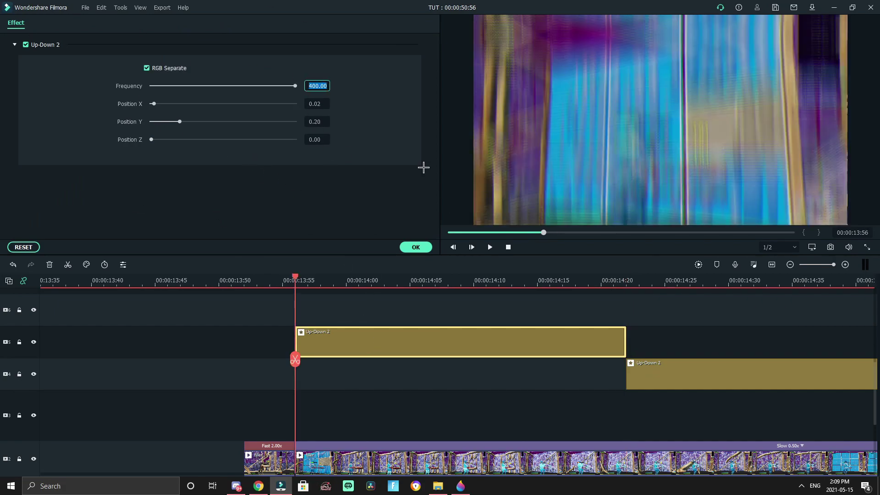
click(147, 67)
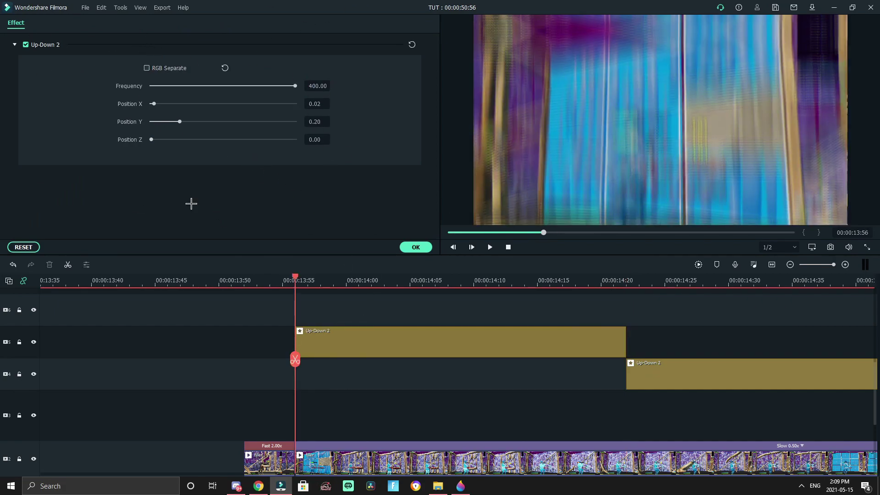
click(316, 85)
text(70)
key(Return)
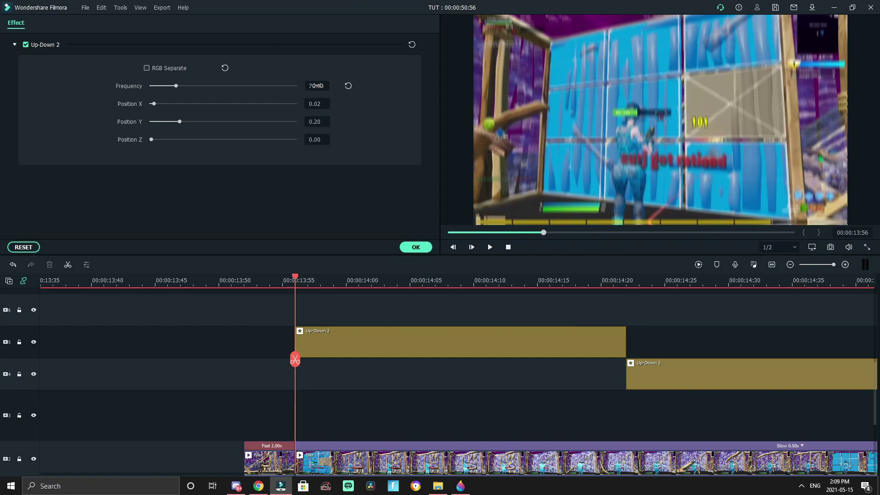
Step: Copy the lower Up-Down 2 clip's position settings to the upper one: Position X 0.01 and Position Y 0.38
click(680, 363)
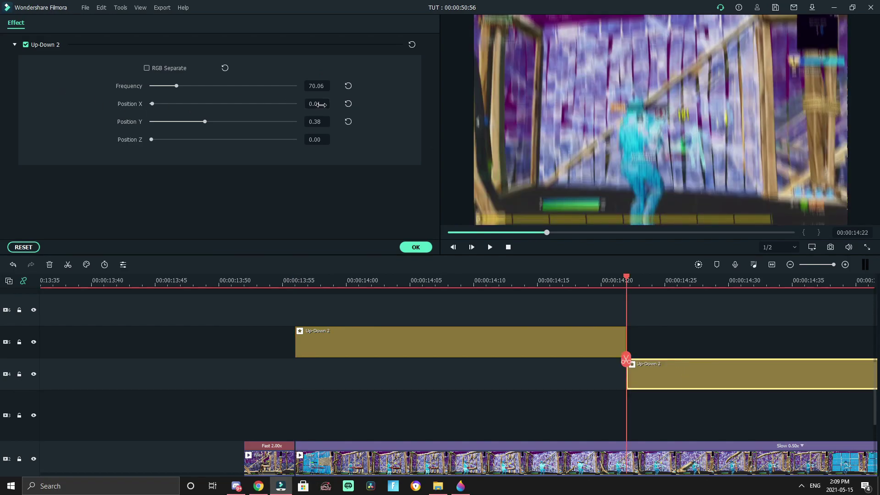
click(426, 334)
click(316, 104)
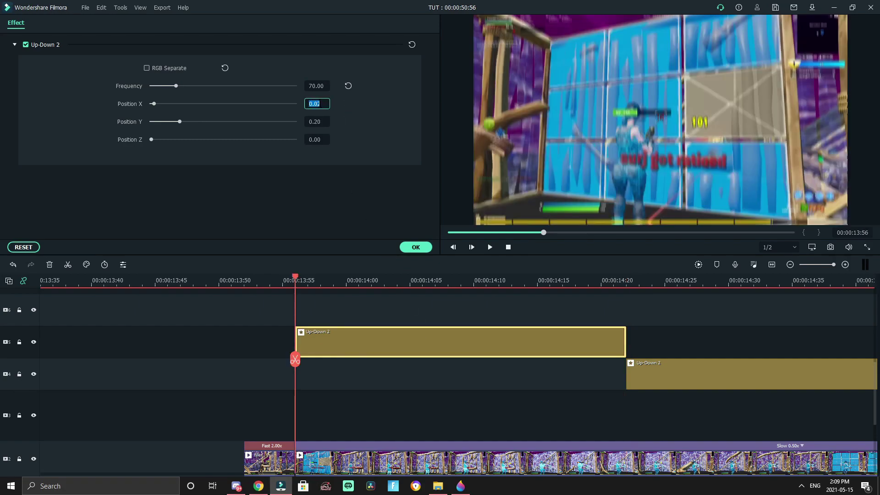
click(319, 123)
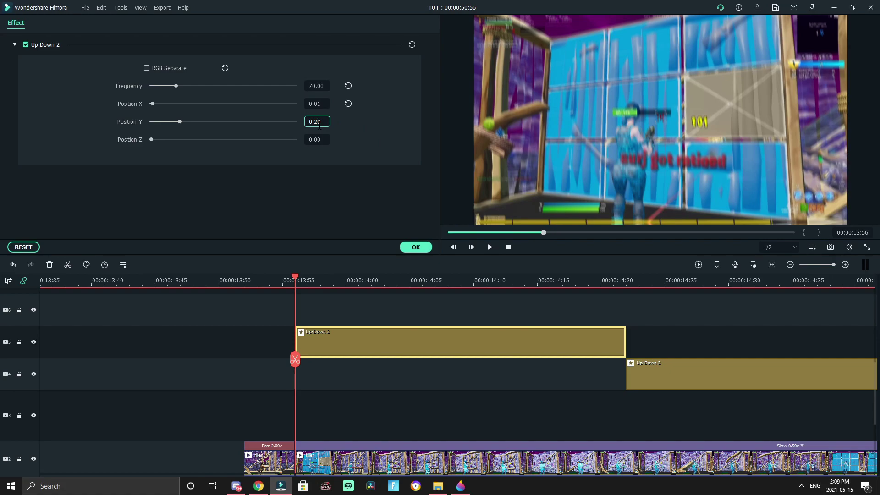
text(0.38)
click(416, 247)
Step: Delete the lower Up-Down 2 clip and extend the end of the upper one slightly
click(645, 364)
drag(600, 282, 473, 296)
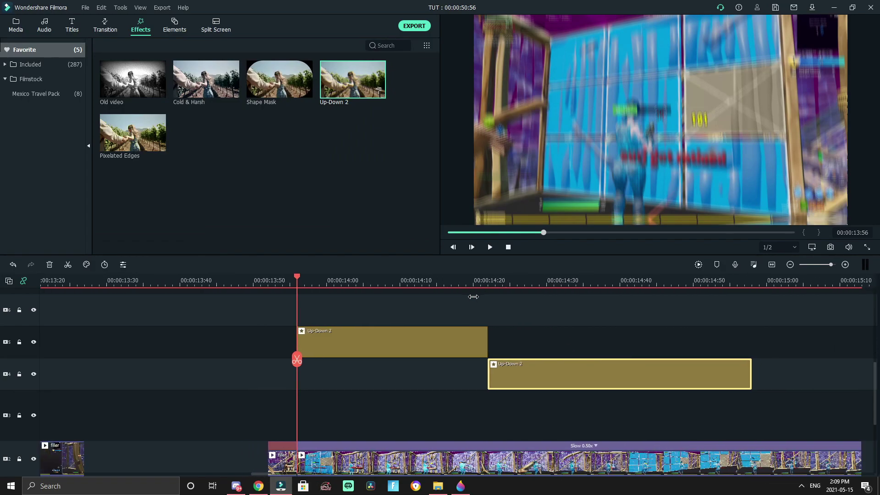
key(Delete)
click(481, 341)
drag(481, 341, 503, 358)
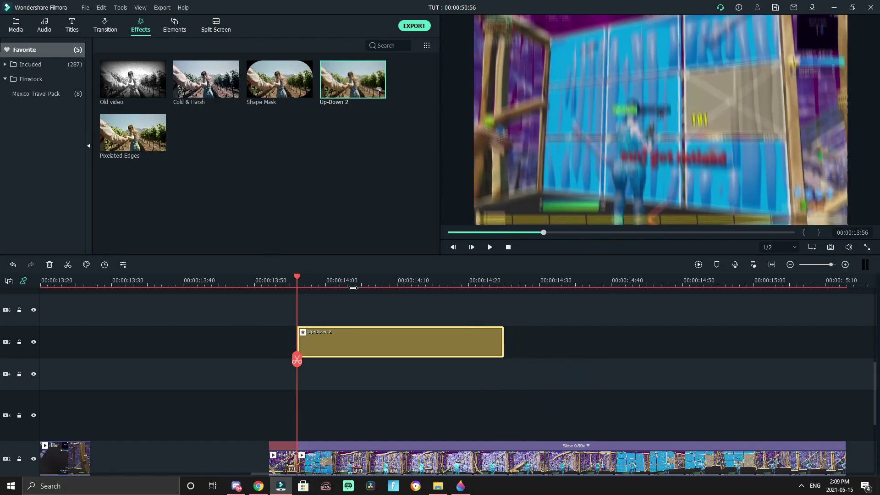
Step: Play back the second slow 0.50x clip from shortly before its Up-Down 2 effect to check the shake
drag(361, 287, 296, 284)
click(287, 283)
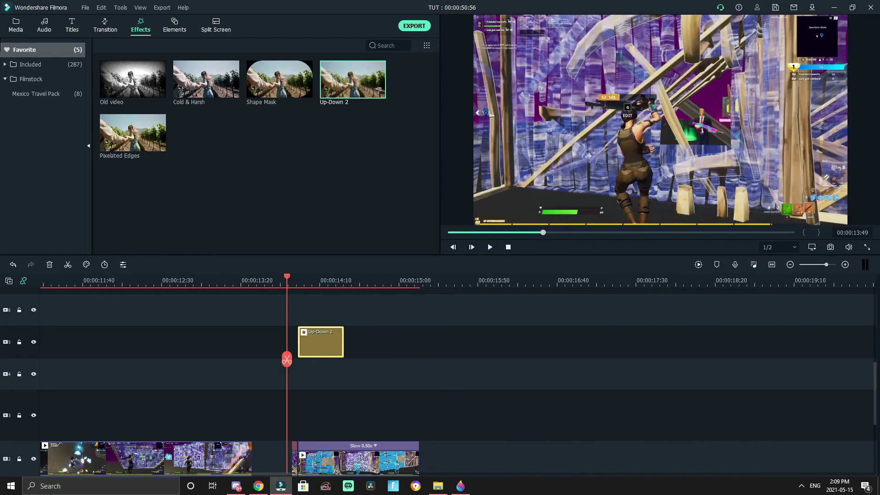
click(262, 284)
click(376, 372)
key(space)
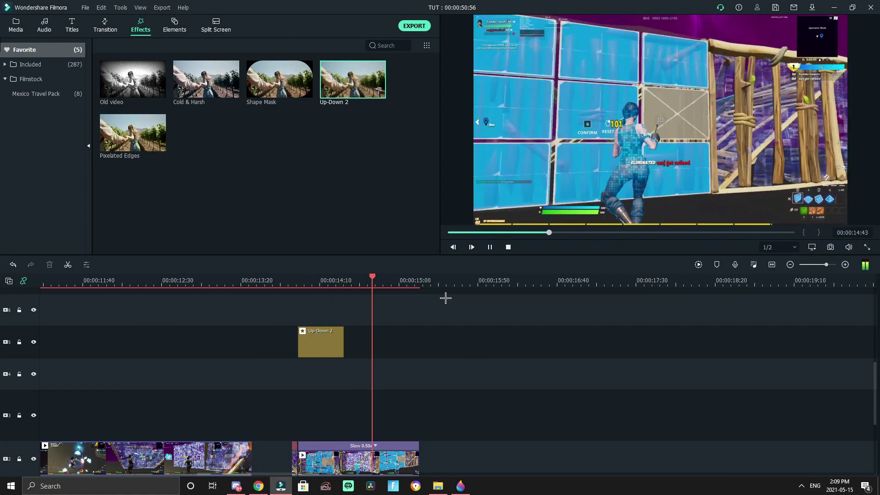
Step: Return the playhead to the start of the project at 00:00:00:00 with the whole edit in view
click(275, 283)
drag(274, 360, 142, 350)
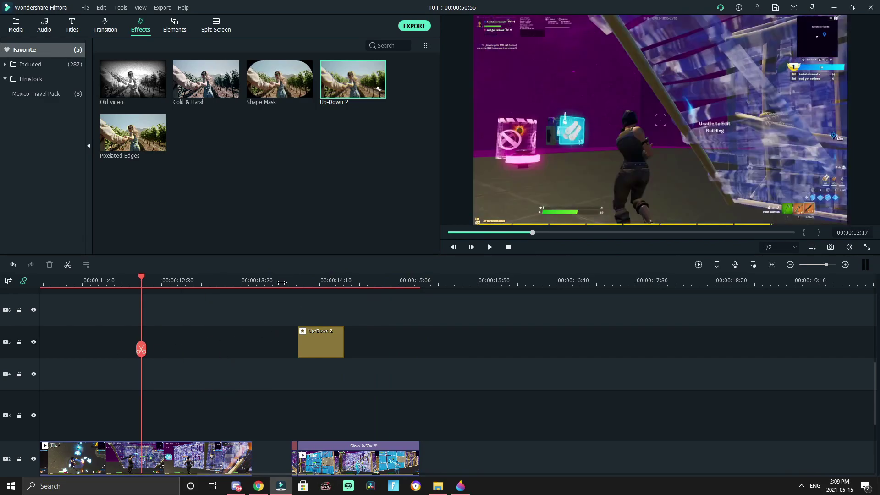
drag(285, 280, 229, 281)
drag(142, 354, 41, 356)
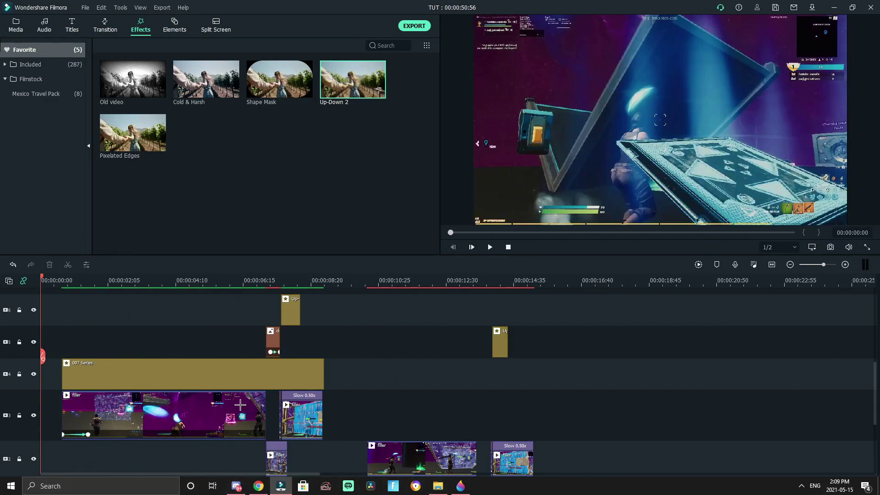